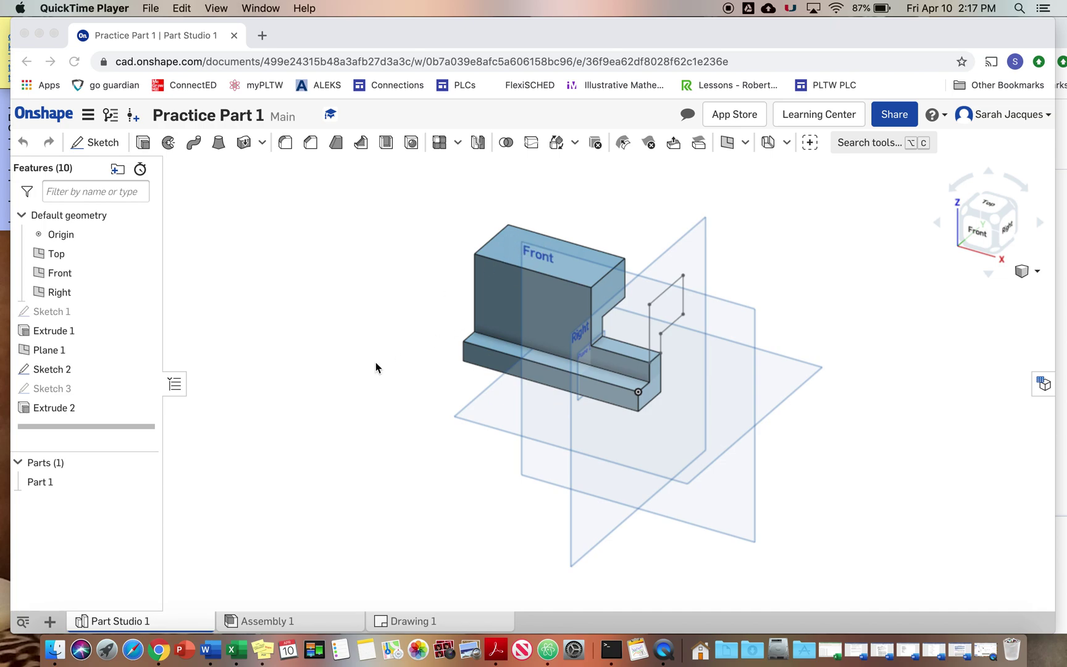
- Start a new drawing in the document and browse the Onshape drawing templates
{"action": "left_click", "coordinate": [47, 623]}
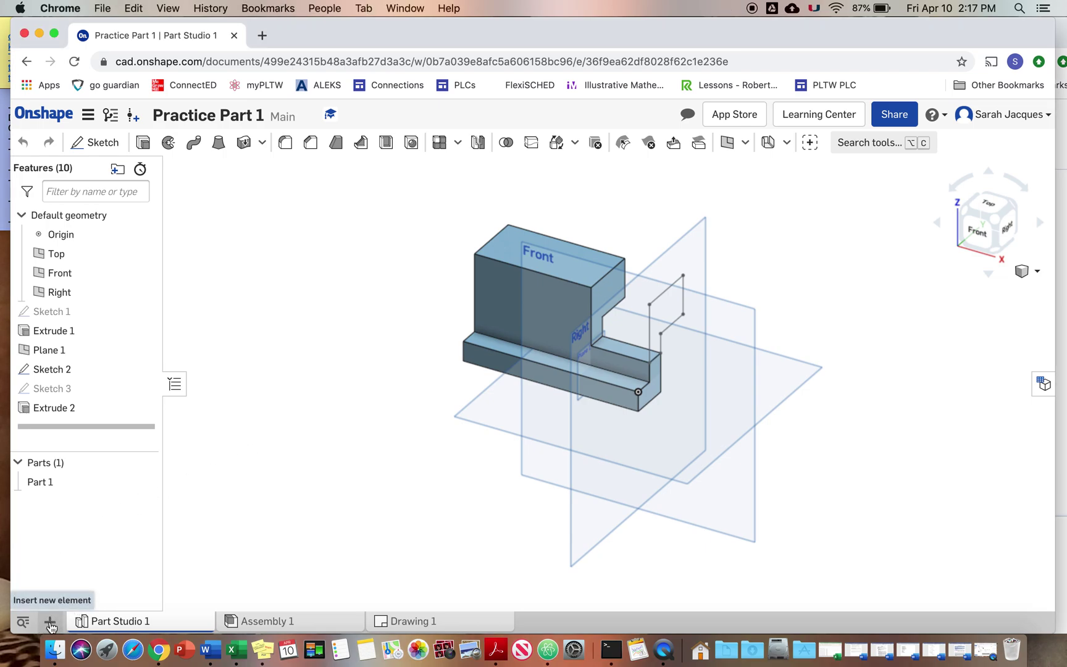
{"action": "left_click", "coordinate": [51, 624]}
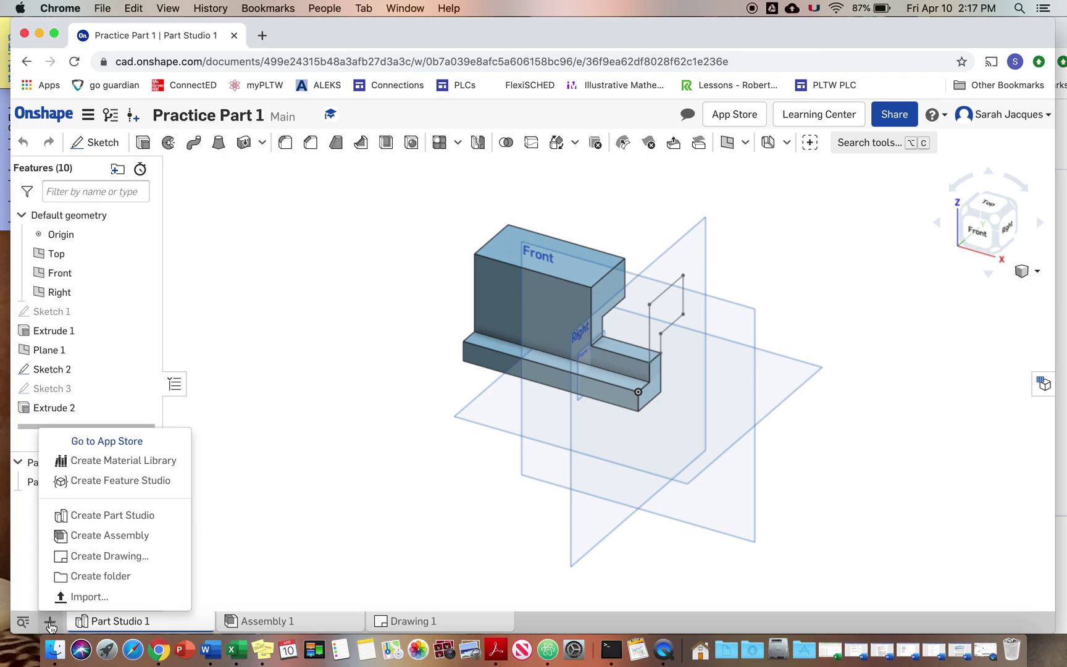
{"action": "left_click", "coordinate": [71, 558]}
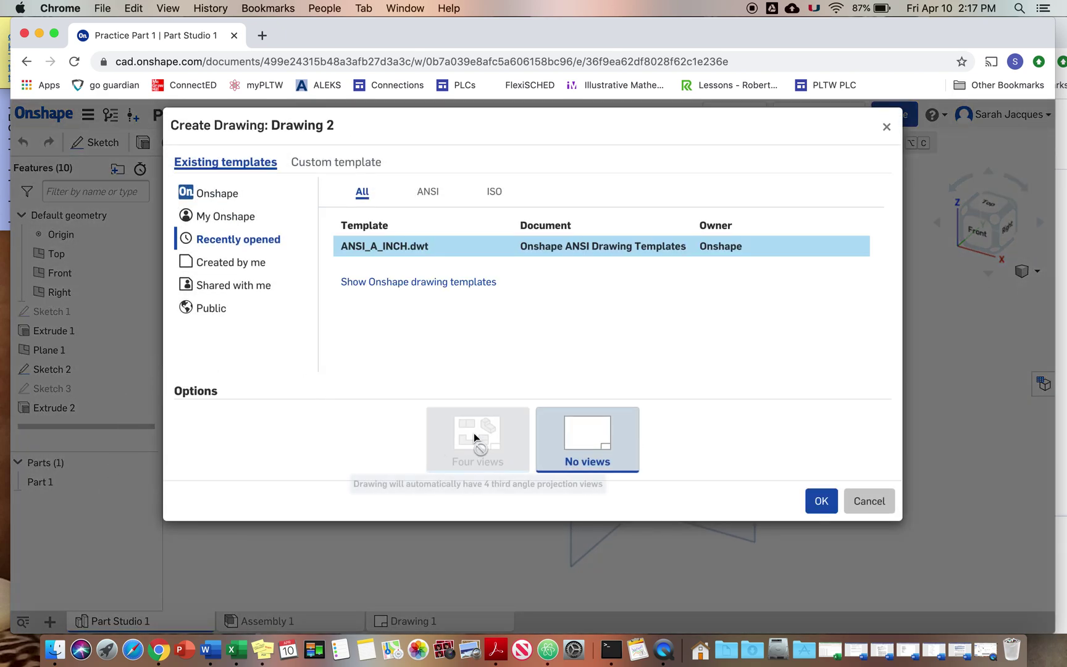
{"action": "left_click", "coordinate": [213, 190]}
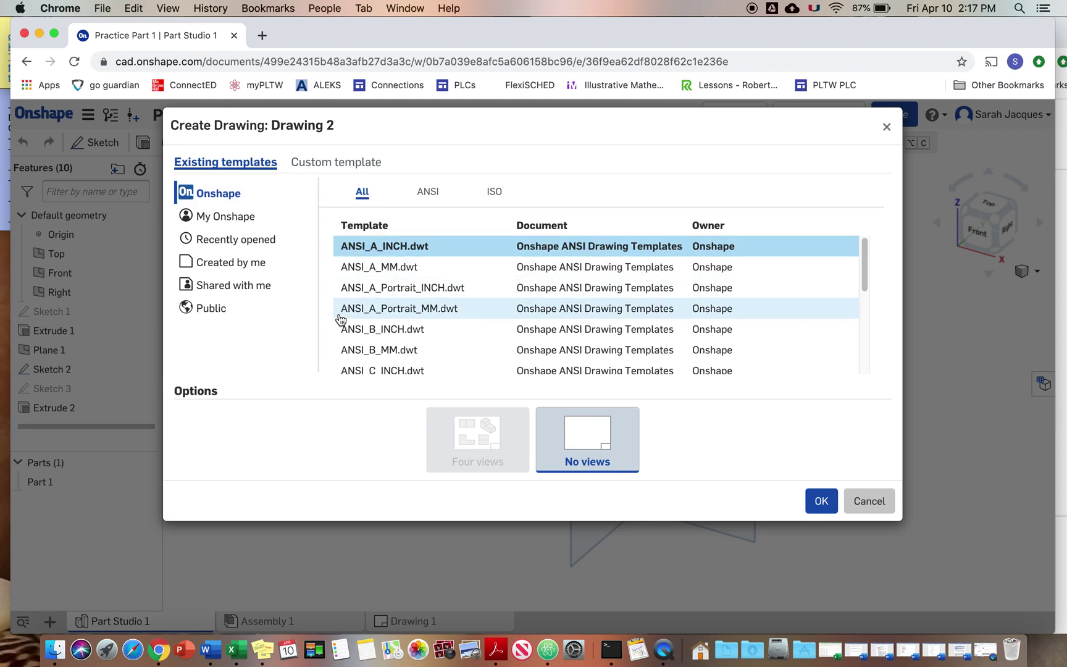
{"action": "scroll", "coordinate": [340, 319], "scroll_direction": "down", "scroll_amount": 1}
{"action": "scroll", "coordinate": [339, 319], "scroll_direction": "up", "scroll_amount": 1}
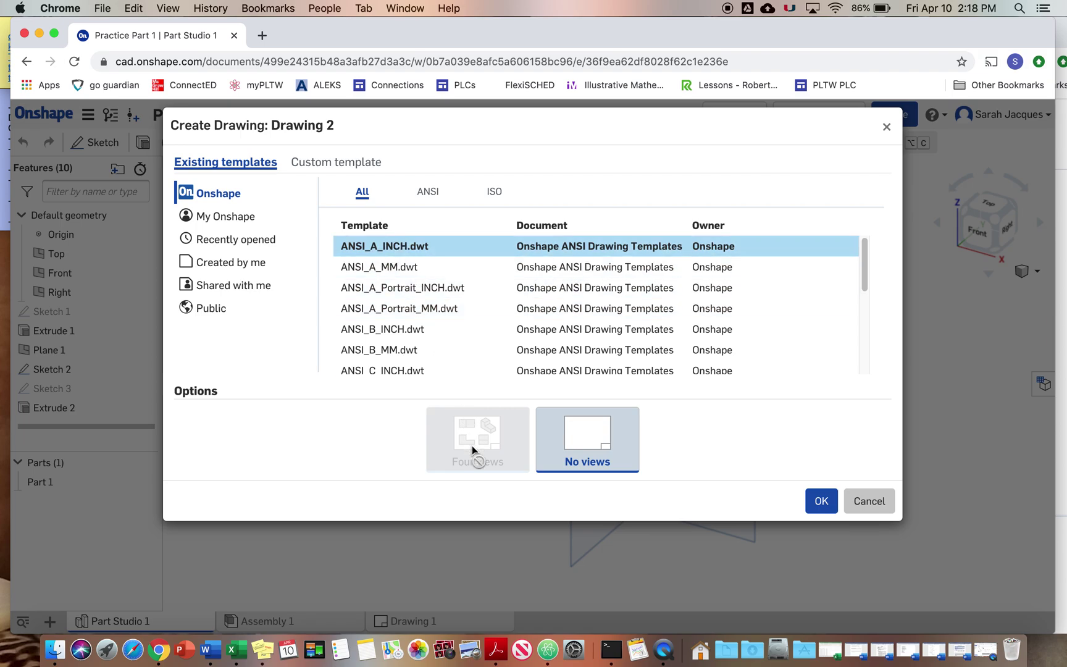
{"action": "left_click", "coordinate": [435, 331]}
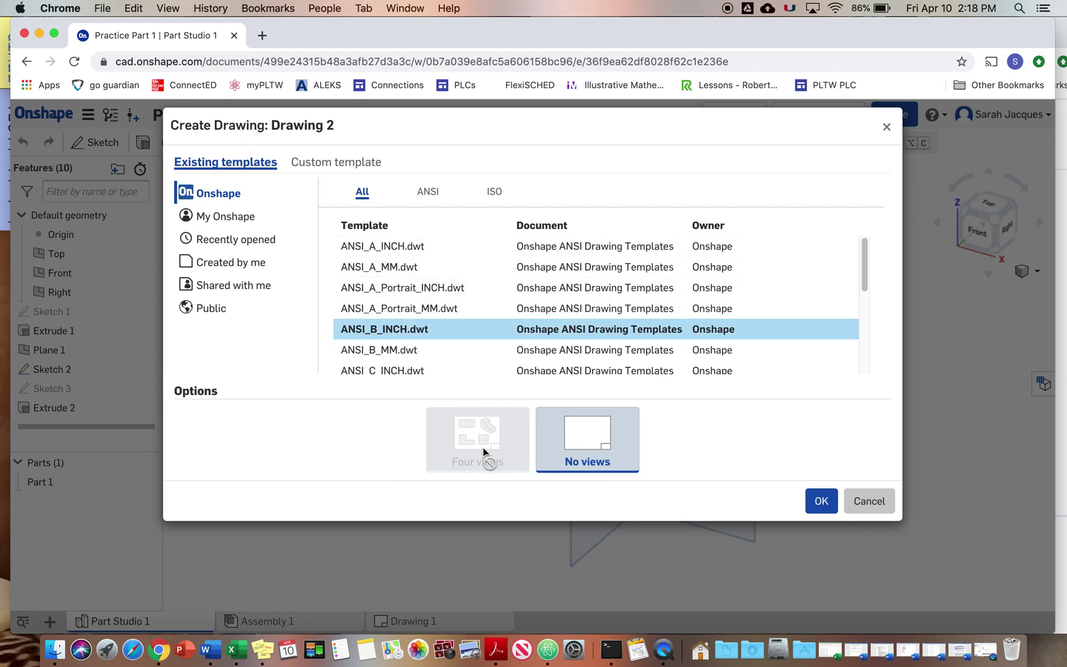
{"action": "left_click", "coordinate": [425, 372]}
{"action": "scroll", "coordinate": [484, 358], "scroll_direction": "down", "scroll_amount": 5}
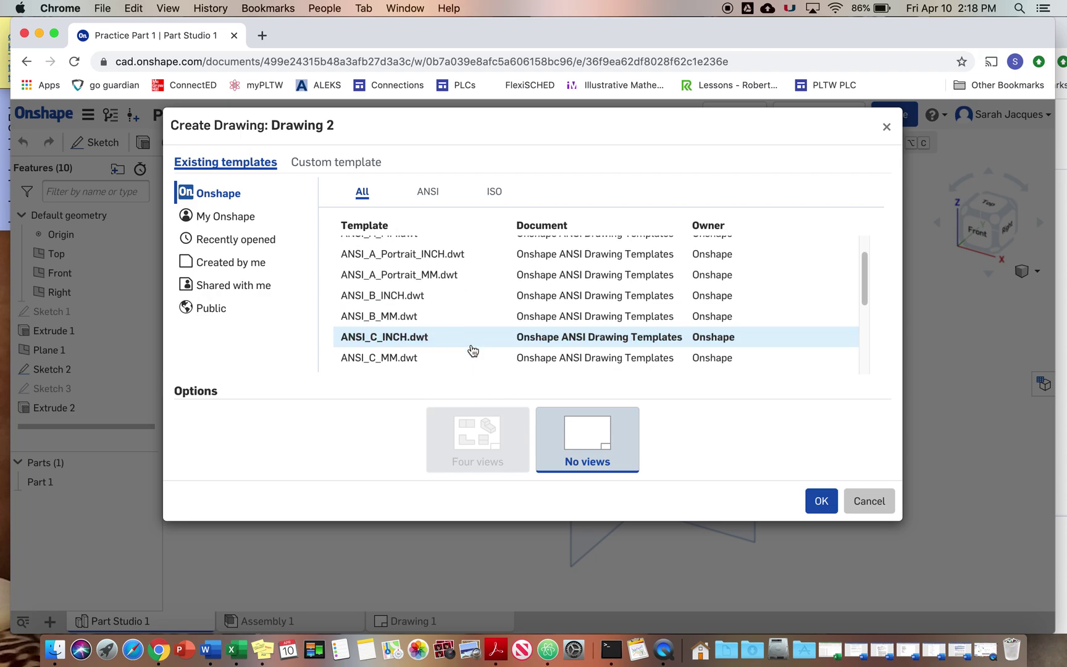
{"action": "scroll", "coordinate": [475, 348], "scroll_direction": "up", "scroll_amount": 5}
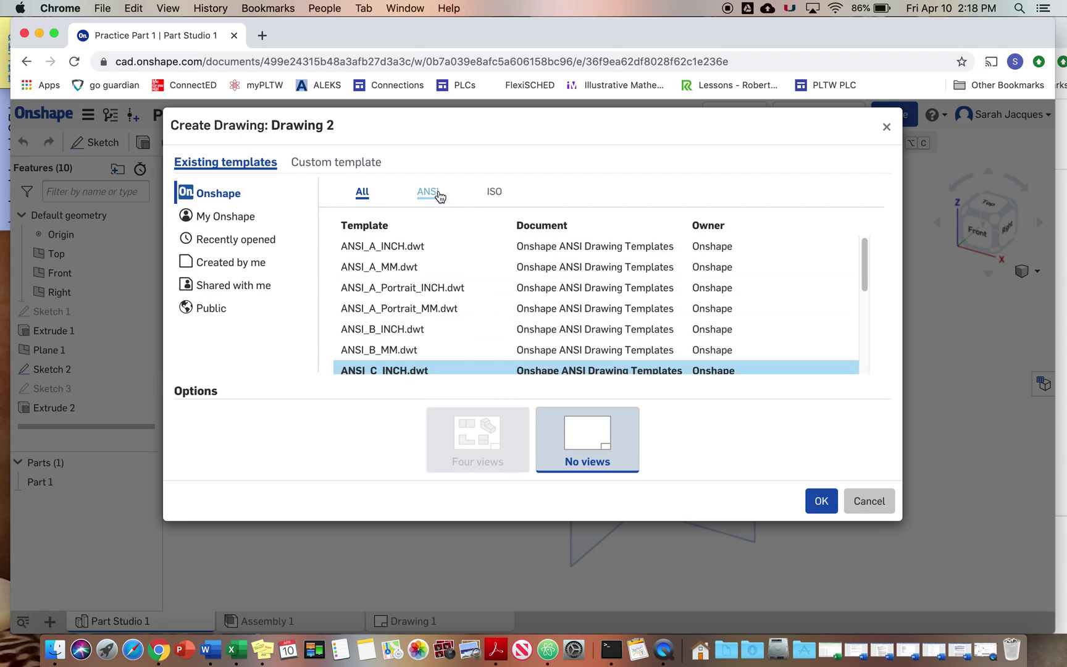
- Create the drawing from the ANSI_A_INCH.dwt template with no views
{"action": "left_click", "coordinate": [389, 247]}
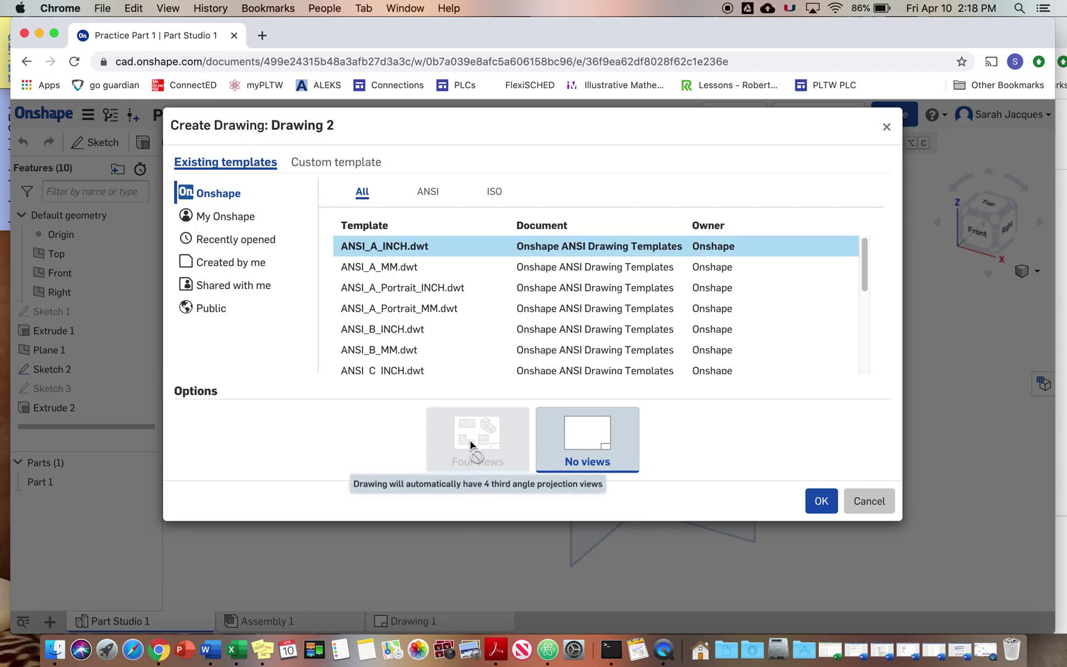
{"action": "left_click", "coordinate": [822, 505]}
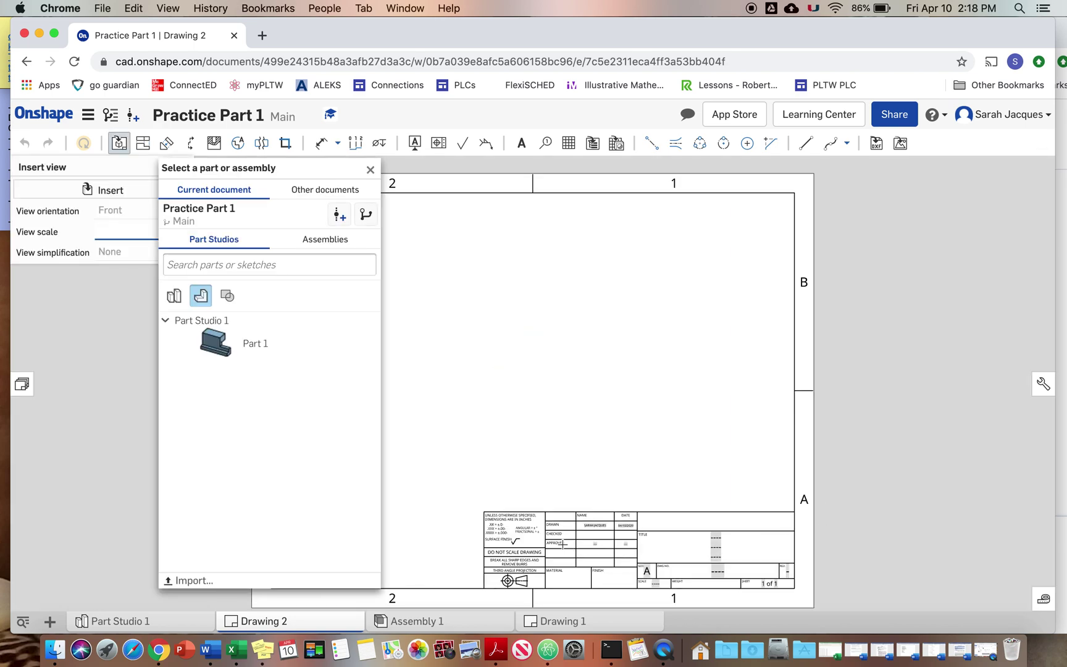
- Examine the title block fields on the drawing sheet, including tolerances, projection type, drawn-by name, date, title, size and scale
{"action": "scroll", "coordinate": [547, 535], "scroll_direction": "up", "scroll_amount": 5}
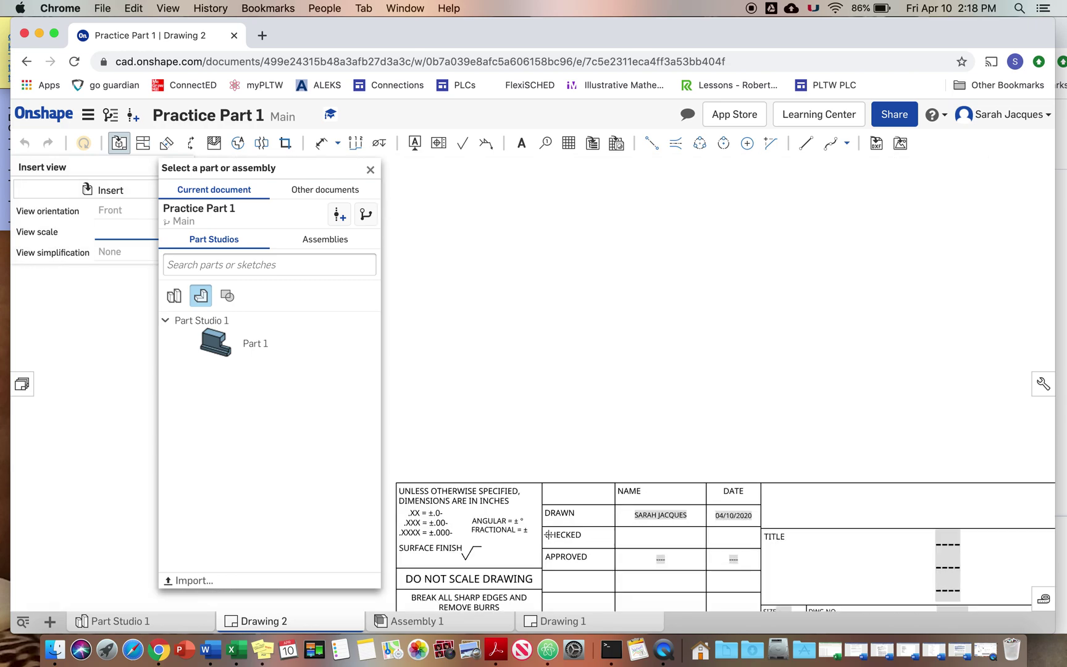
{"action": "scroll", "coordinate": [516, 420], "scroll_direction": "down", "scroll_amount": 5}
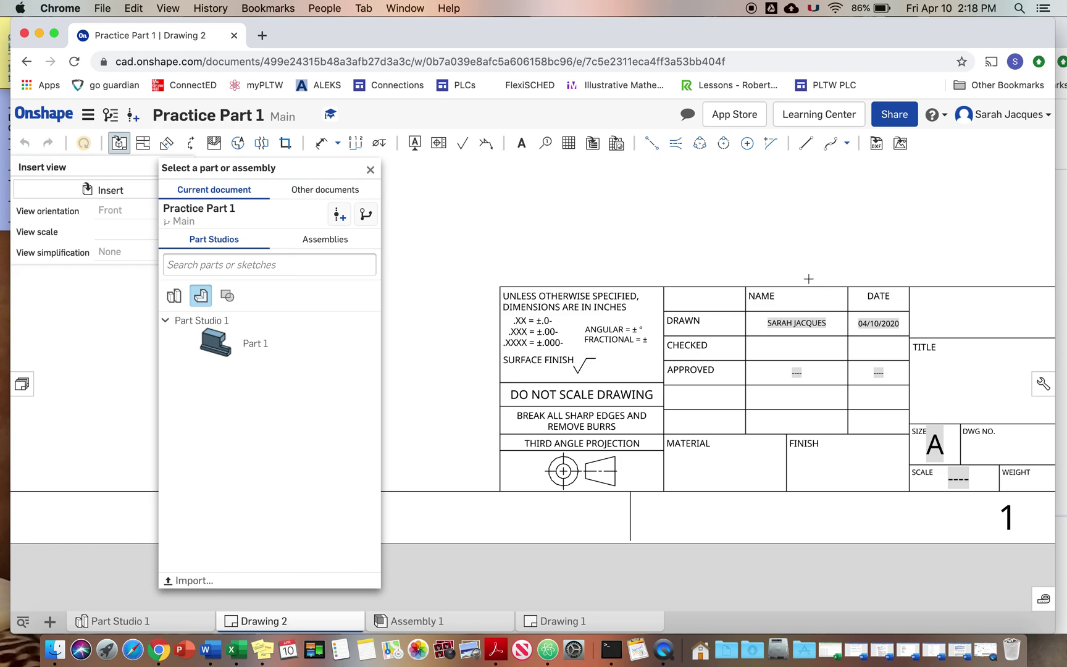
{"action": "scroll", "coordinate": [822, 204], "scroll_direction": "right", "scroll_amount": 5}
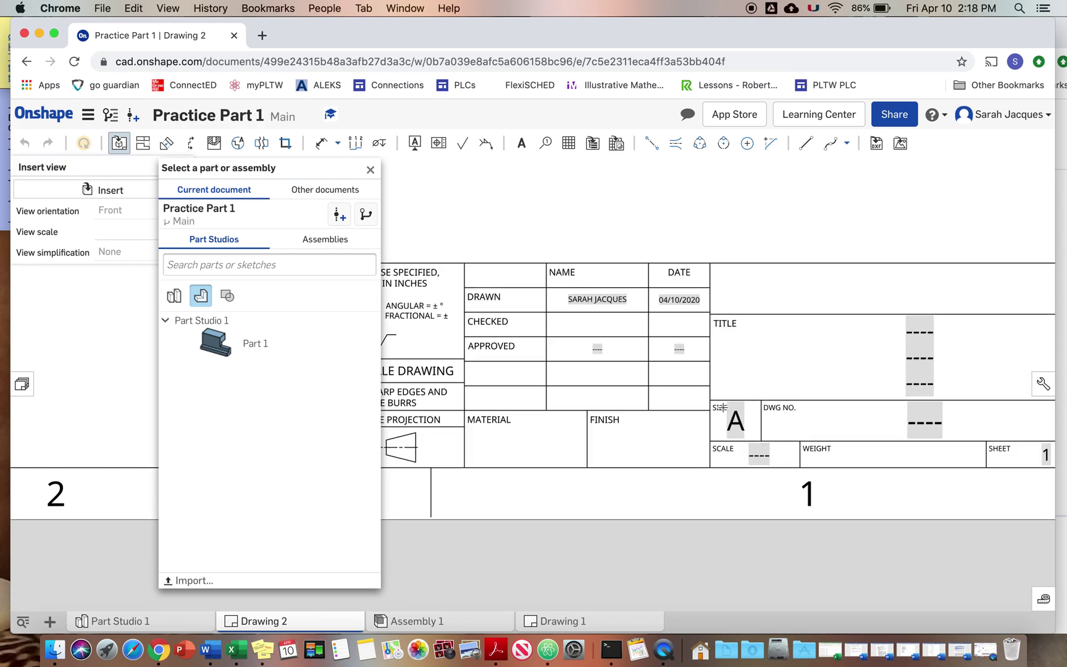
{"action": "scroll", "coordinate": [721, 408], "scroll_direction": "down", "scroll_amount": 6}
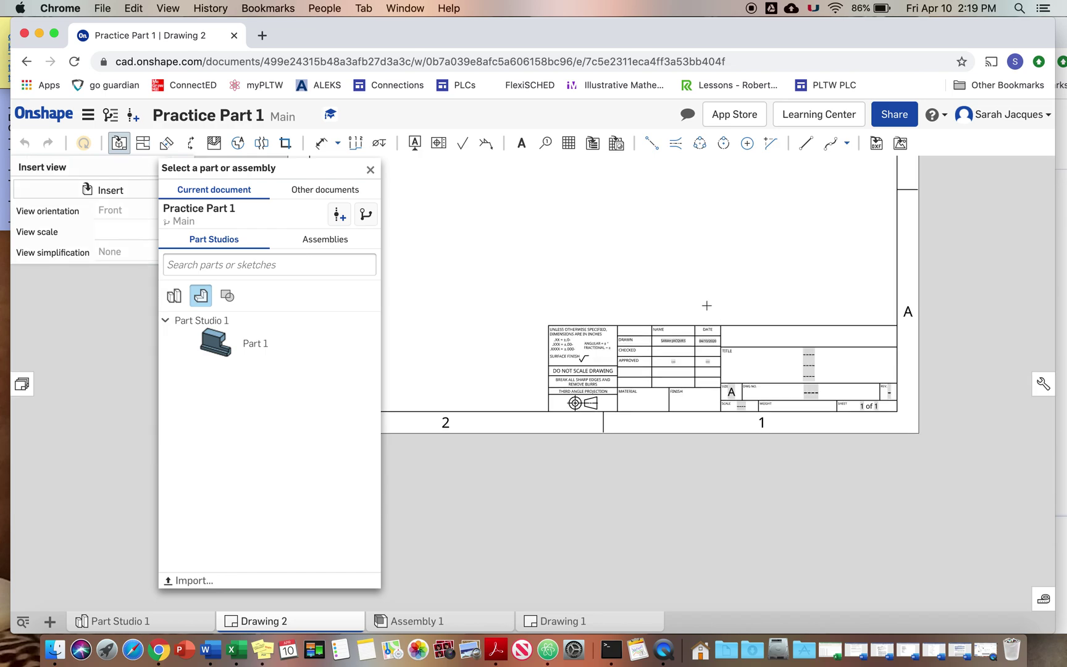
{"action": "scroll", "coordinate": [707, 305], "scroll_direction": "down", "scroll_amount": 3}
{"action": "scroll", "coordinate": [809, 474], "scroll_direction": "up", "scroll_amount": 4}
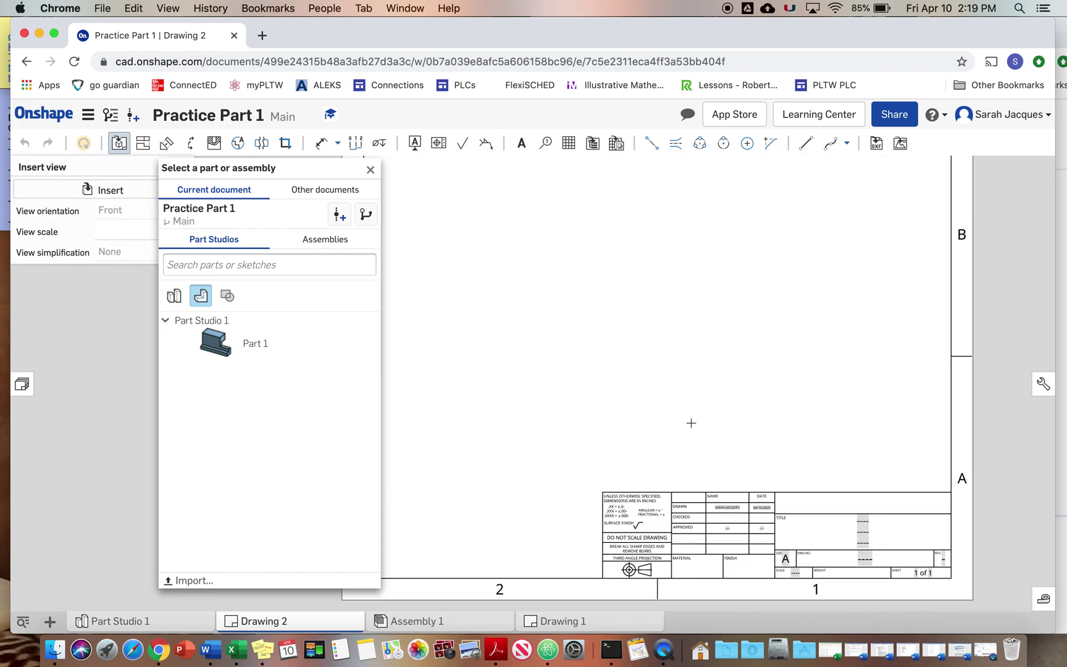
- Insert a front view of Part 1 low on the sheet and place its projected top view directly above it
{"action": "mouse_move", "coordinate": [691, 423]}
{"action": "middle_mouse_down"}
{"action": "mouse_move", "coordinate": [719, 426]}
{"action": "mouse_move", "coordinate": [719, 453]}
{"action": "middle_mouse_up"}
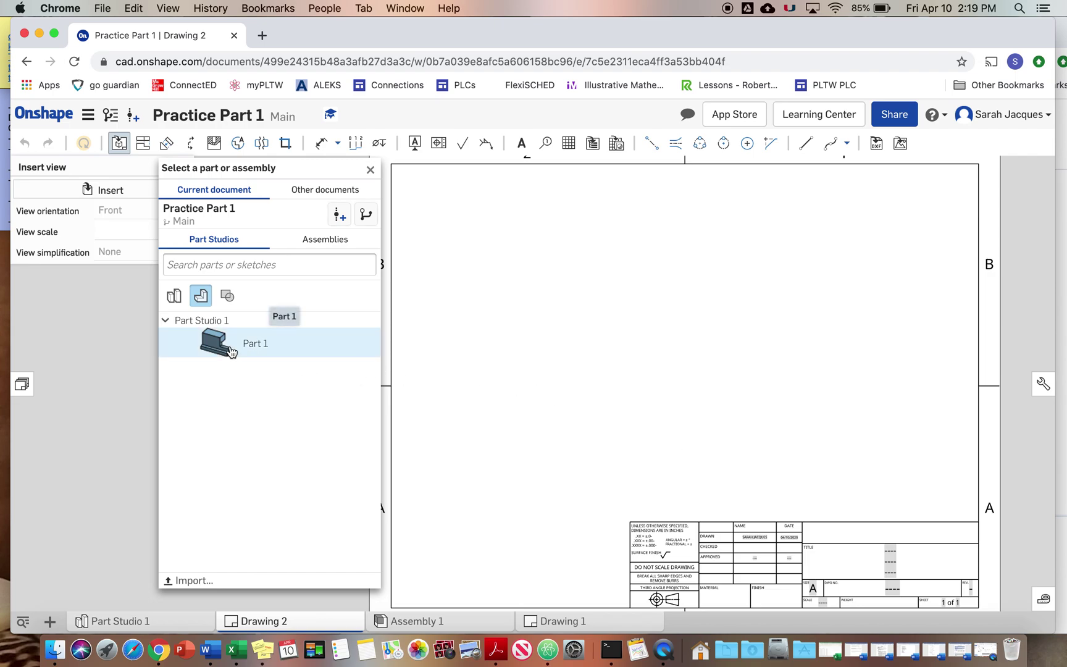
{"action": "left_click", "coordinate": [259, 344]}
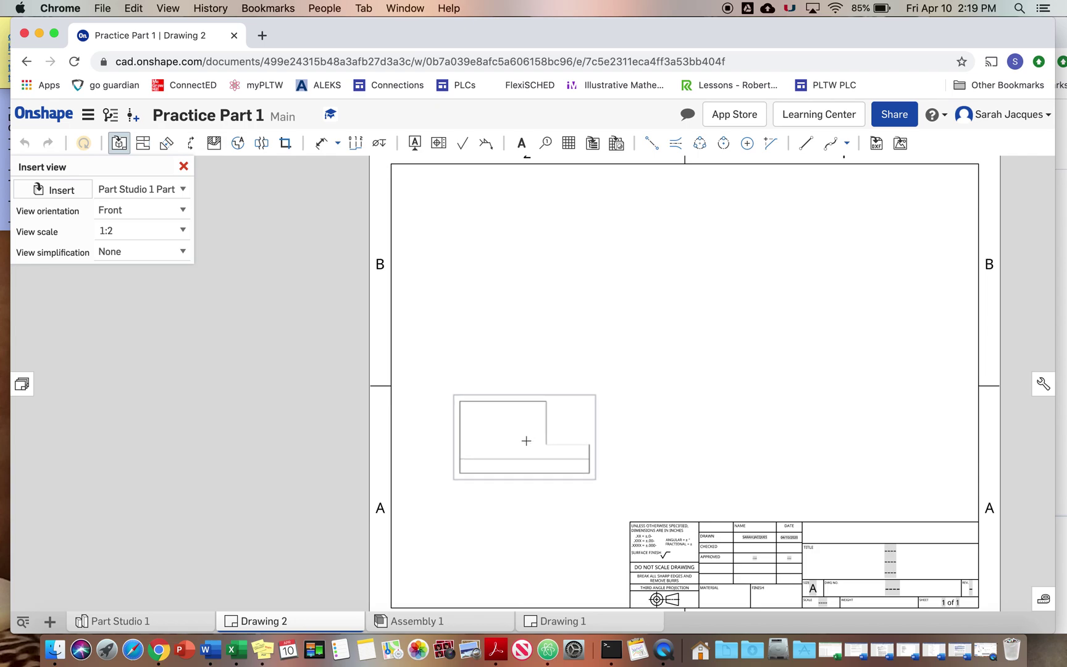
{"action": "left_click", "coordinate": [527, 450]}
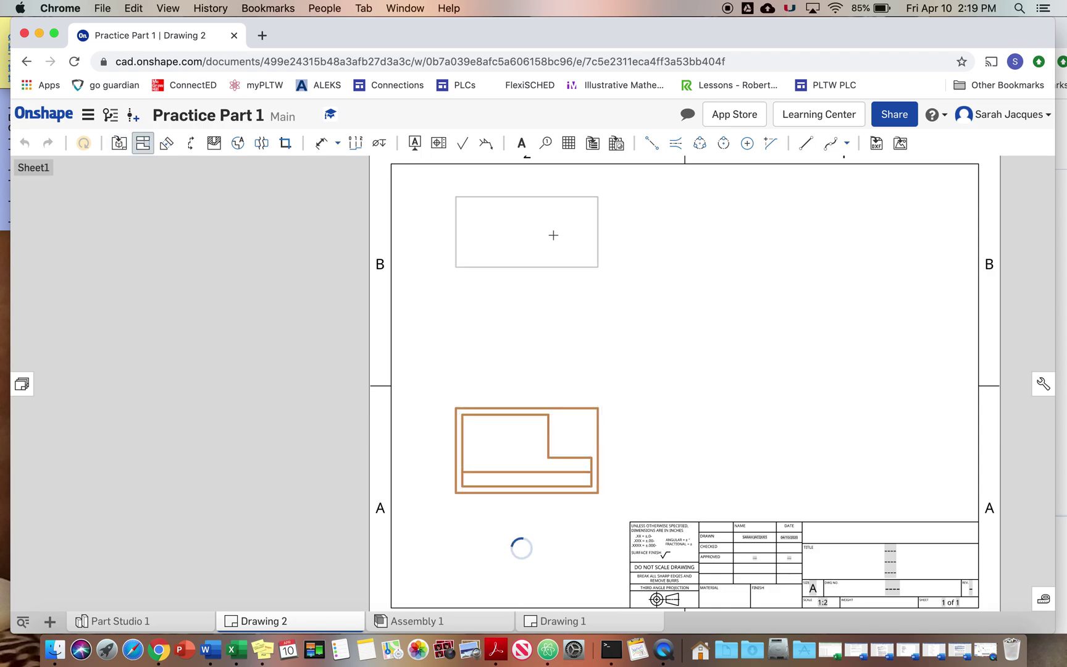
{"action": "left_click", "coordinate": [549, 257]}
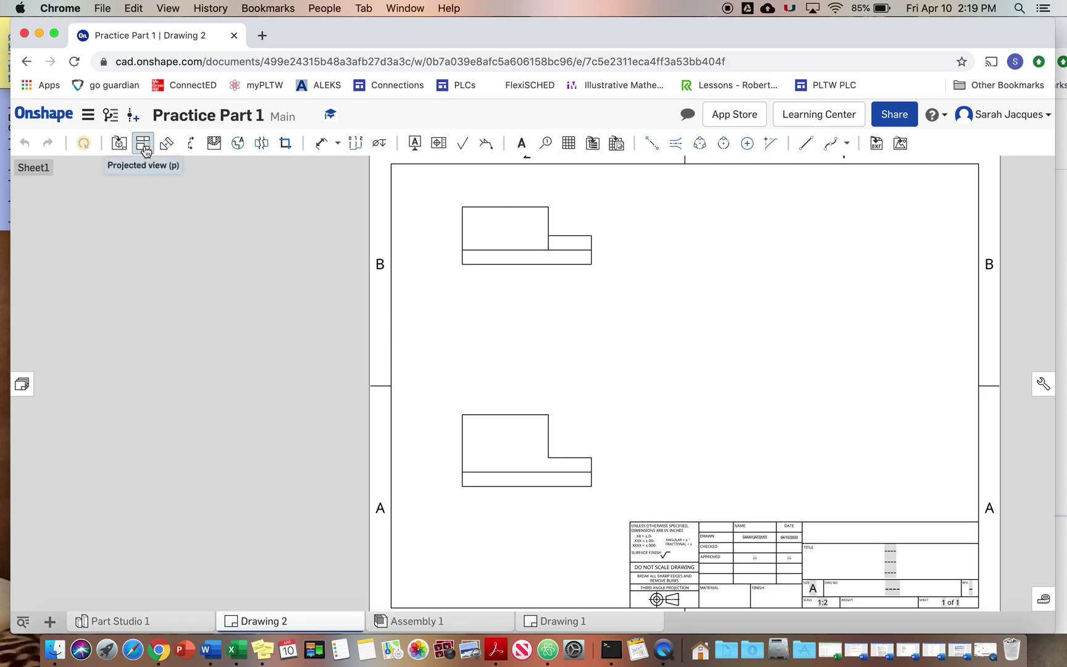
- Try to project a side view from the front view toward the sheet's right half
{"action": "left_click", "coordinate": [145, 151]}
{"action": "left_click", "coordinate": [569, 441]}
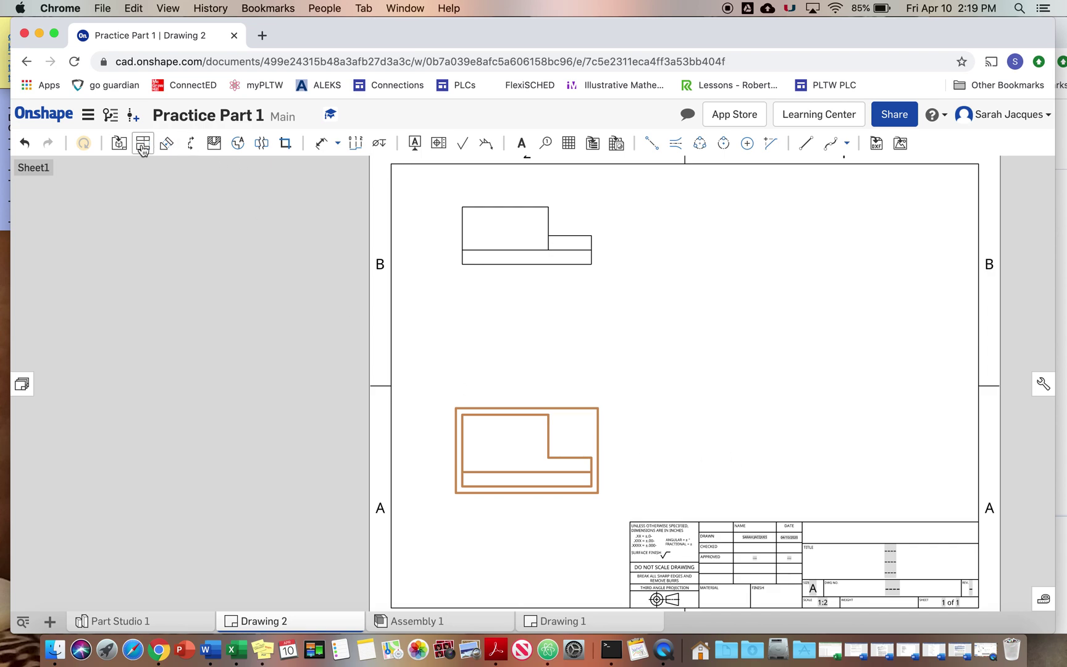
{"action": "left_click", "coordinate": [678, 405]}
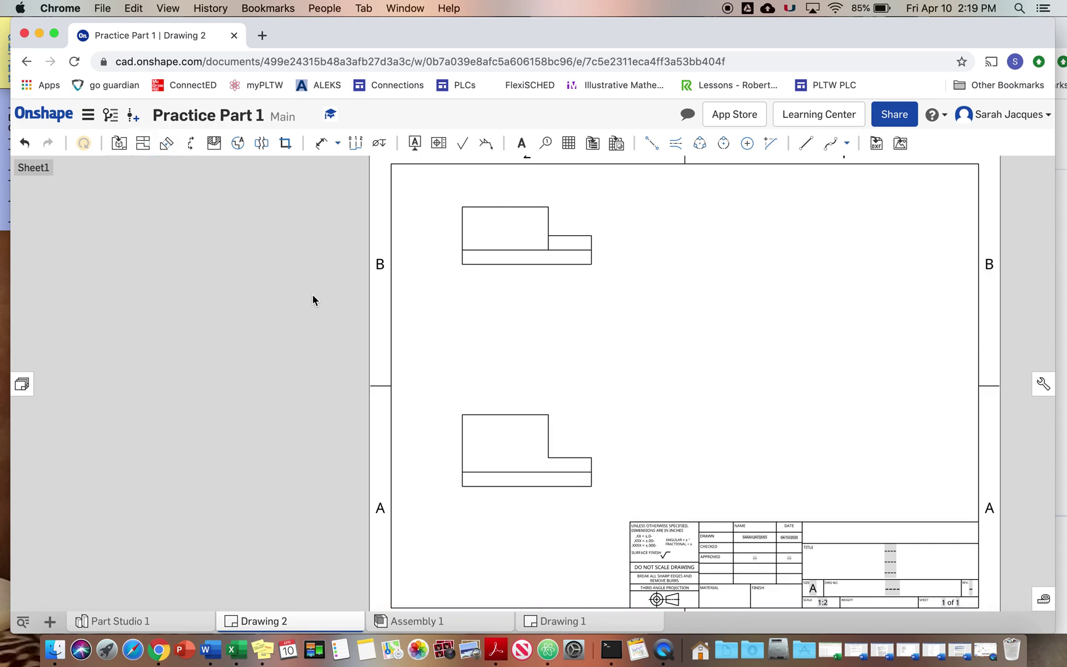
{"action": "left_click", "coordinate": [142, 143]}
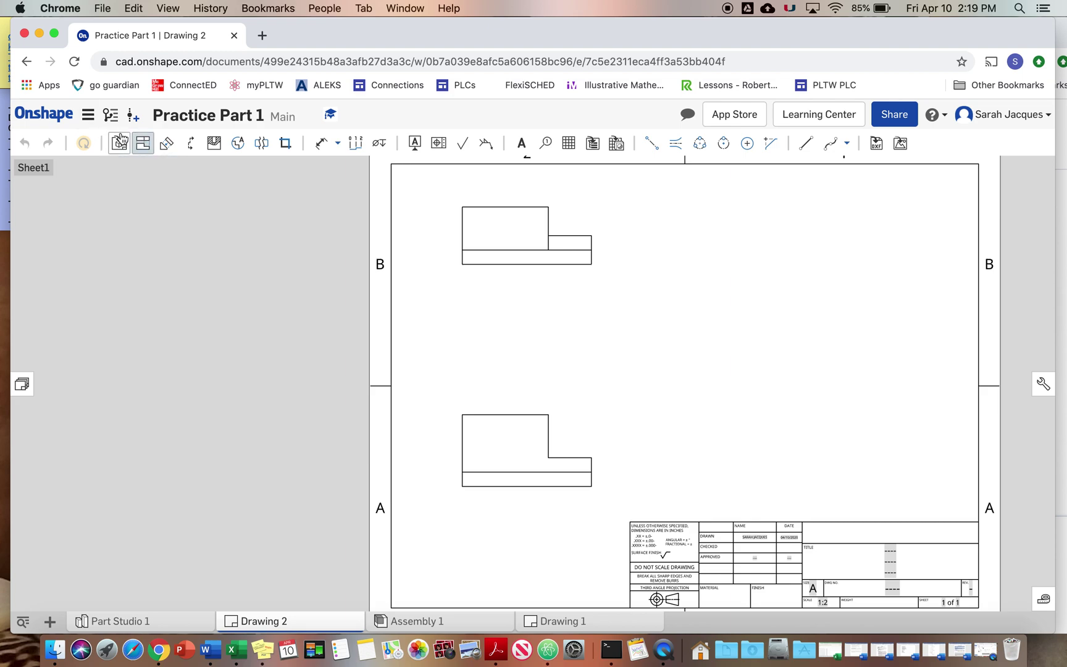
- Insert a right view of the part beside the front view, above the title block
{"action": "left_click", "coordinate": [120, 143]}
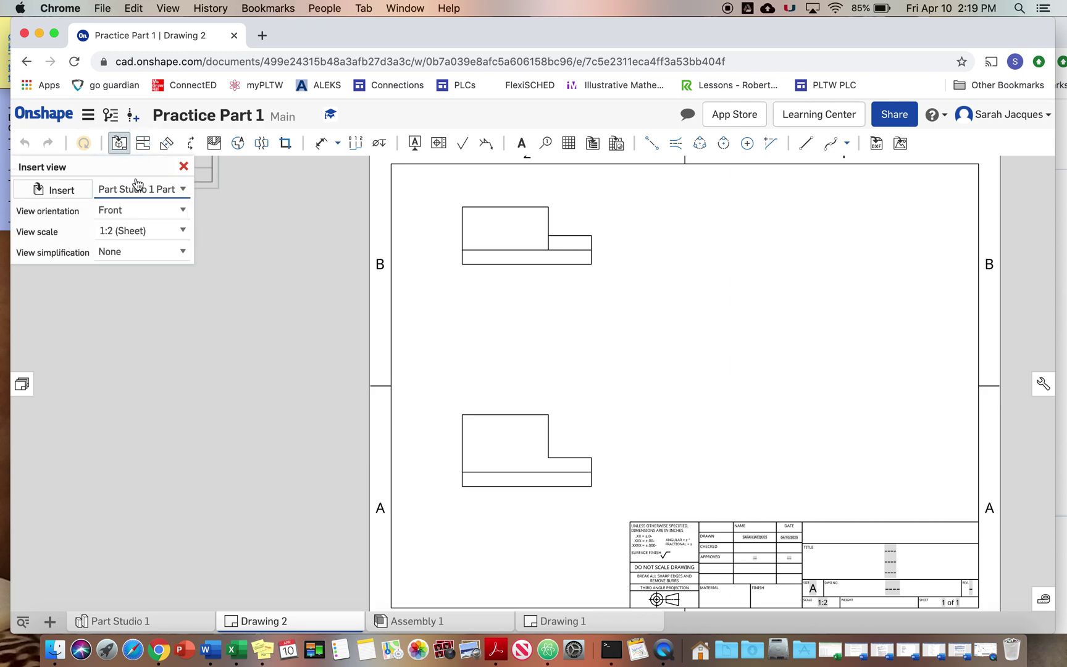
{"action": "left_click_drag", "start_coordinate": [140, 162], "coordinate": [307, 243]}
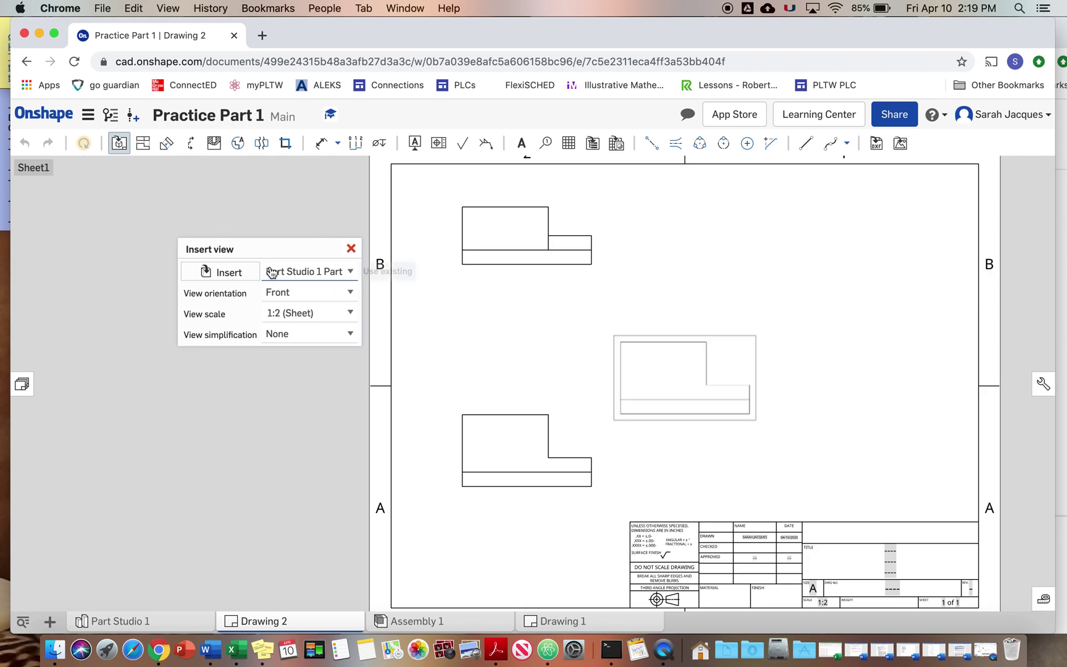
{"action": "left_click", "coordinate": [350, 292]}
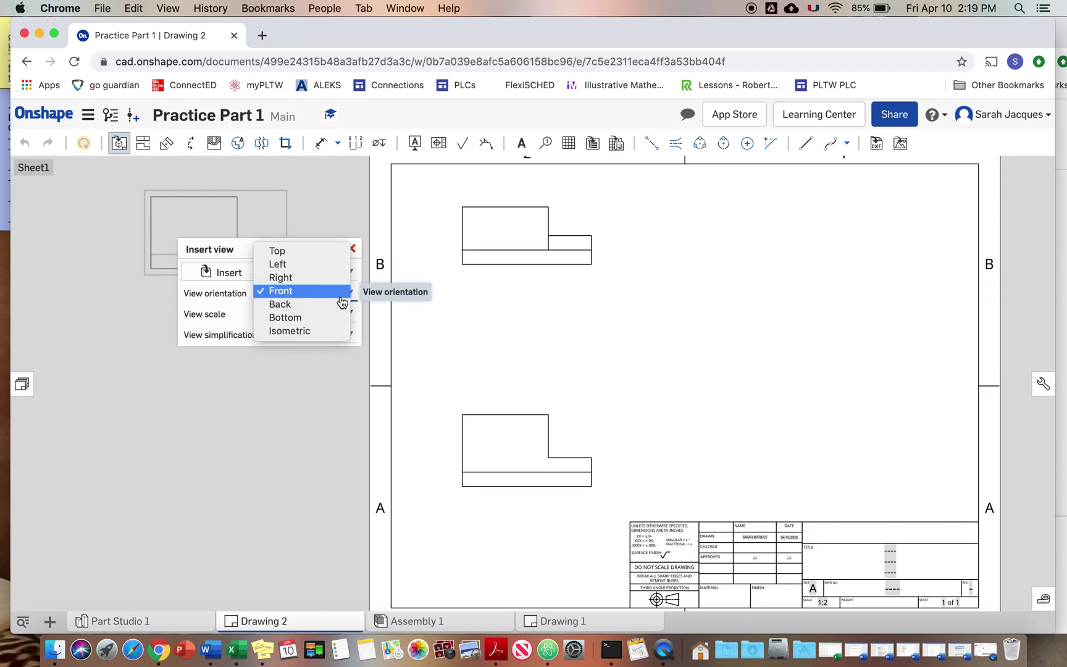
{"action": "left_click", "coordinate": [341, 278]}
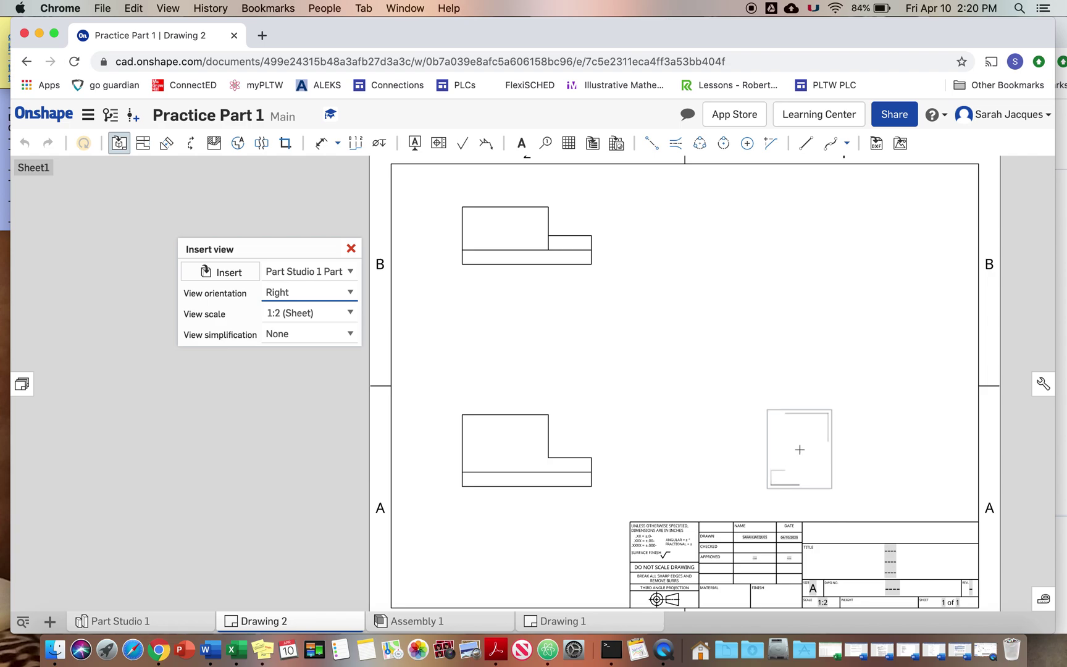
{"action": "left_click", "coordinate": [799, 449]}
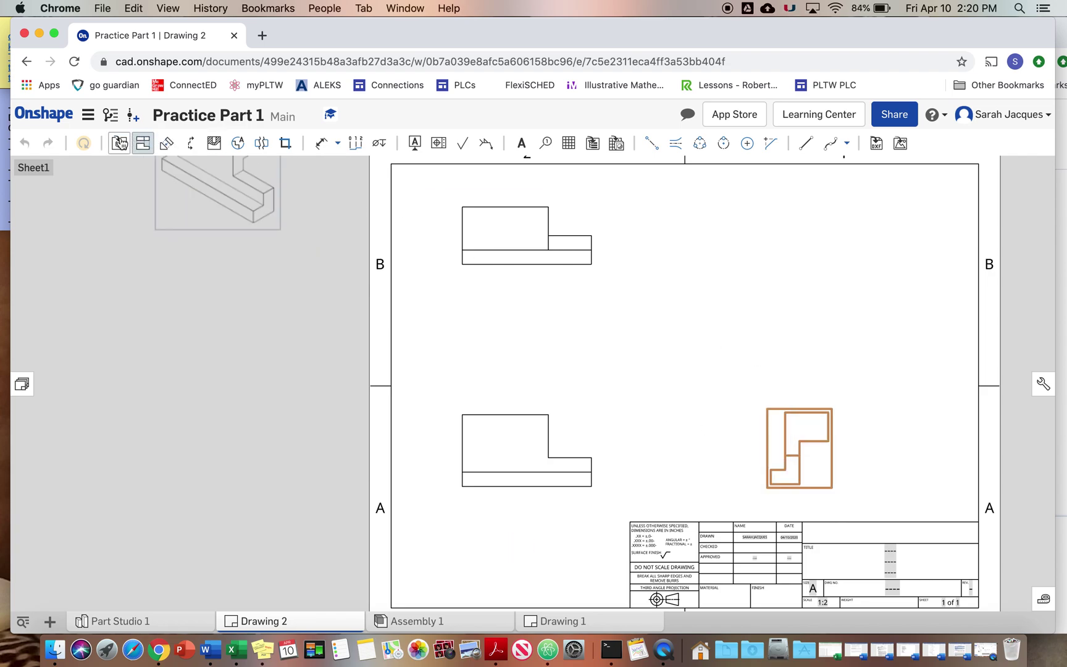
- Insert an isometric view of the part above the right view and display it shaded
{"action": "left_click", "coordinate": [119, 143]}
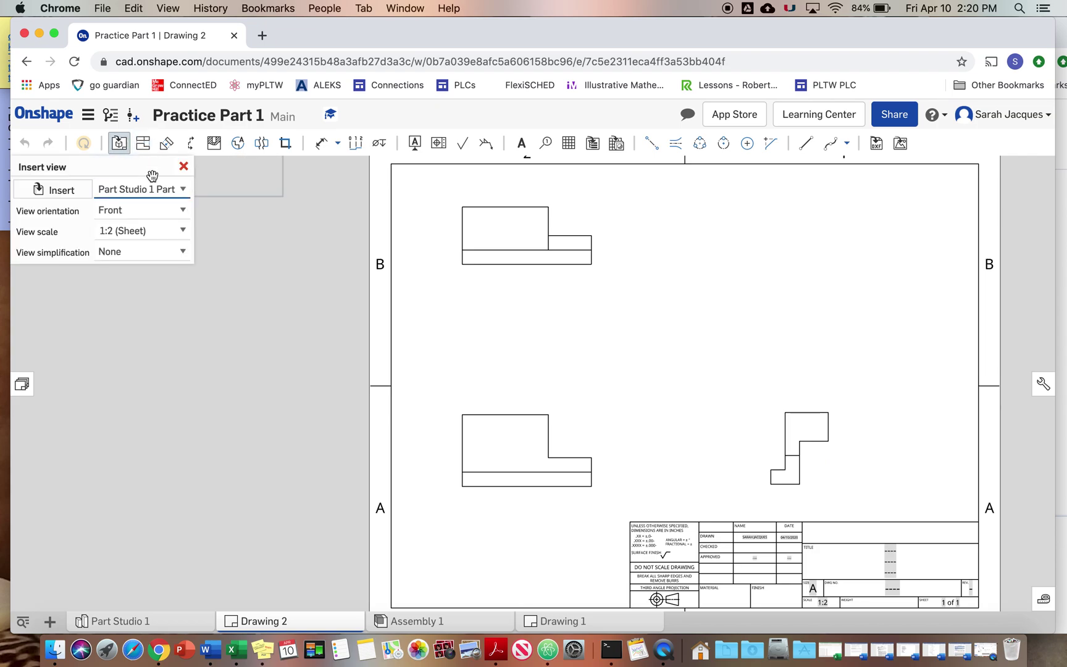
{"action": "left_click", "coordinate": [182, 210]}
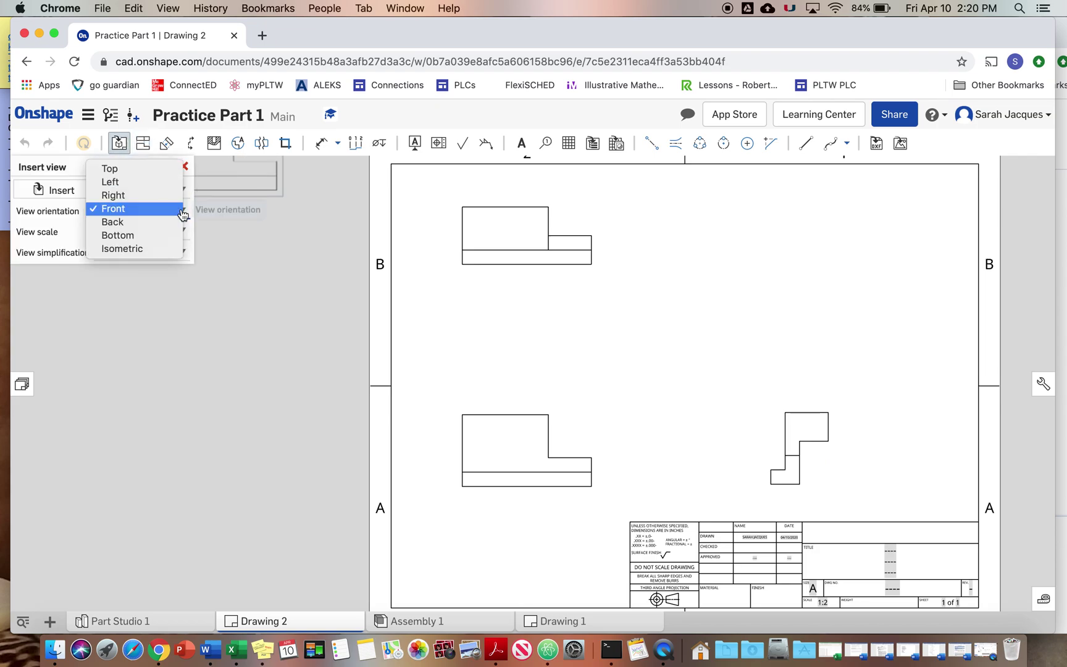
{"action": "left_click", "coordinate": [160, 248]}
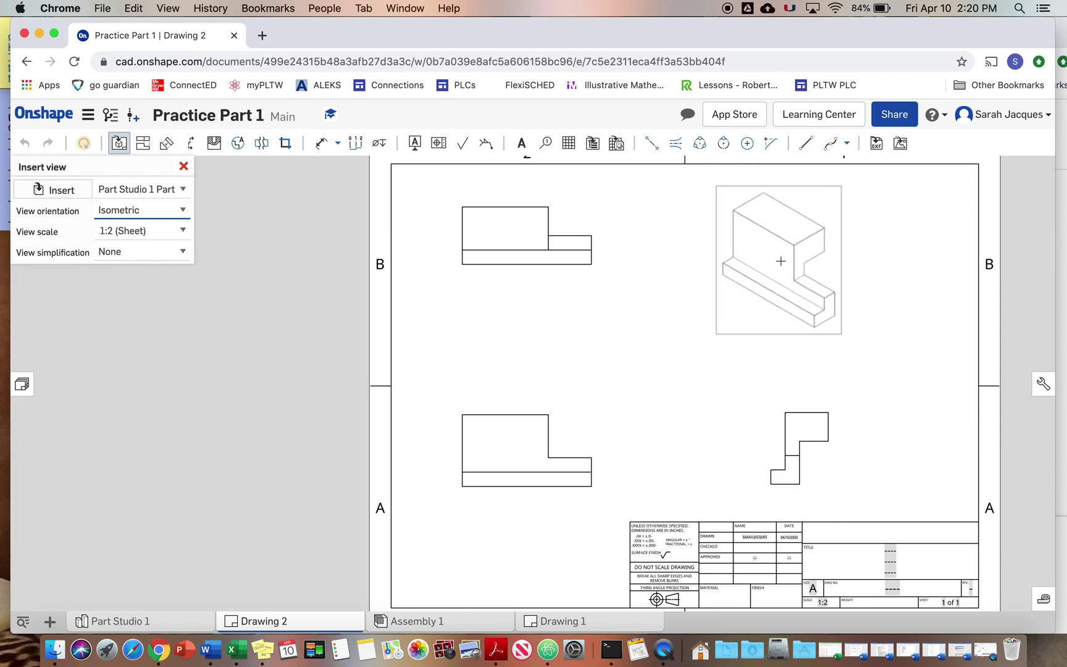
{"action": "left_click", "coordinate": [782, 263]}
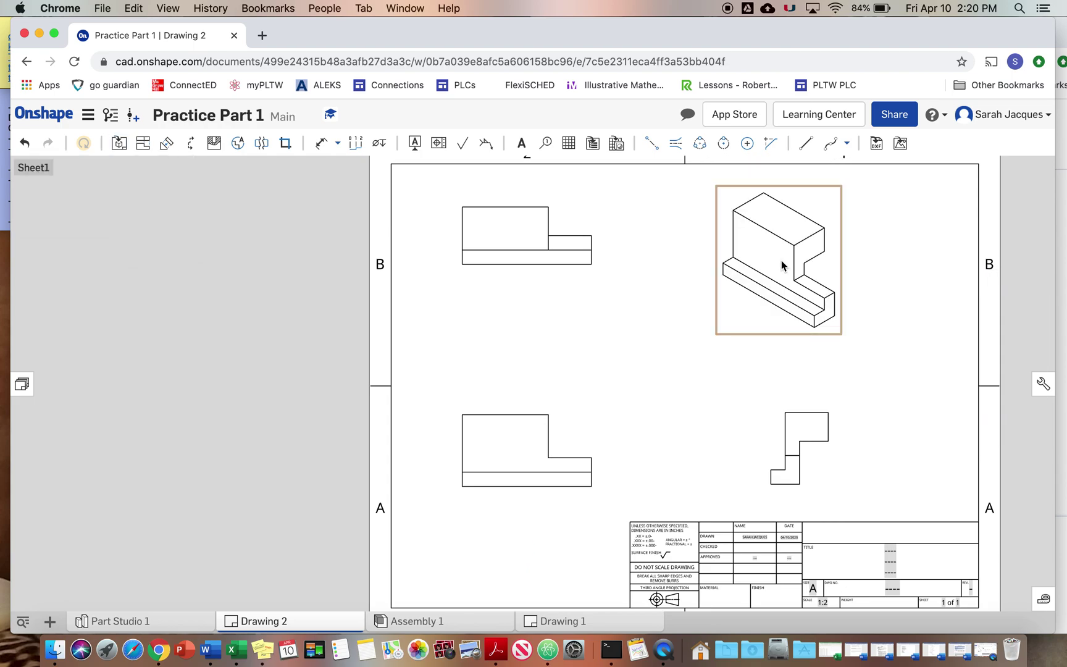
{"action": "right_click", "coordinate": [822, 282]}
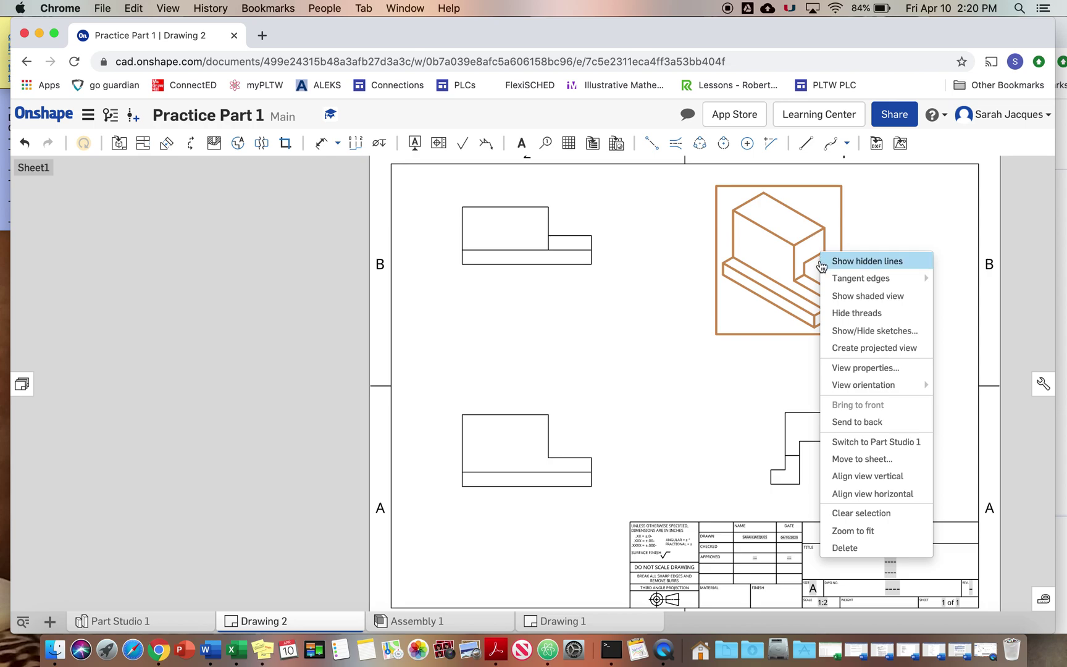
{"action": "left_click", "coordinate": [845, 297]}
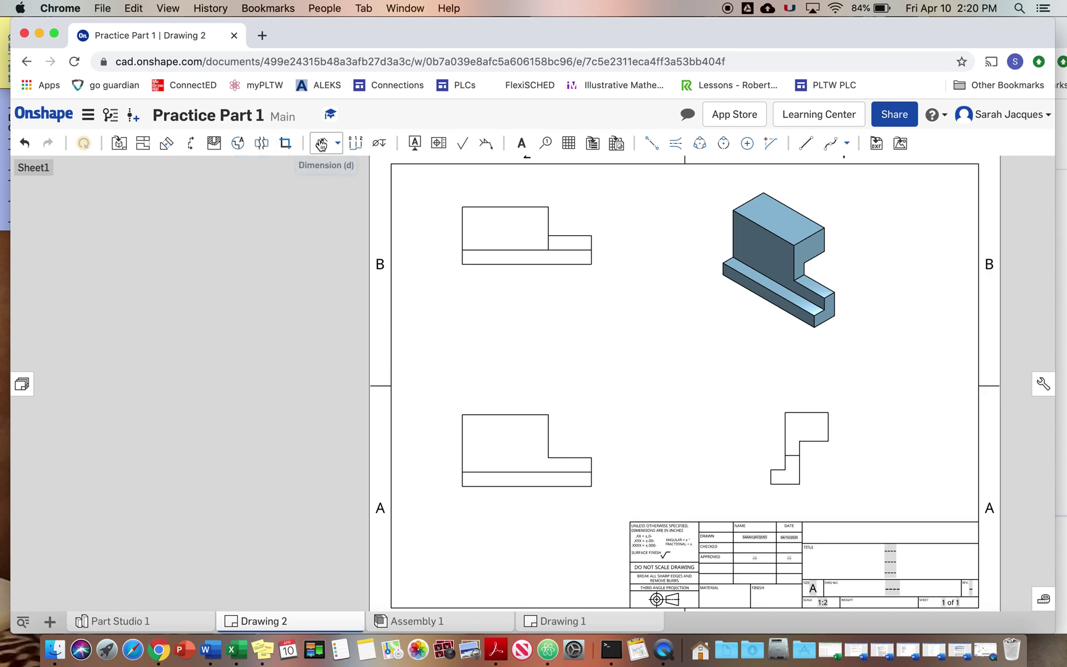
{"action": "left_click", "coordinate": [327, 145]}
{"action": "left_click", "coordinate": [338, 144]}
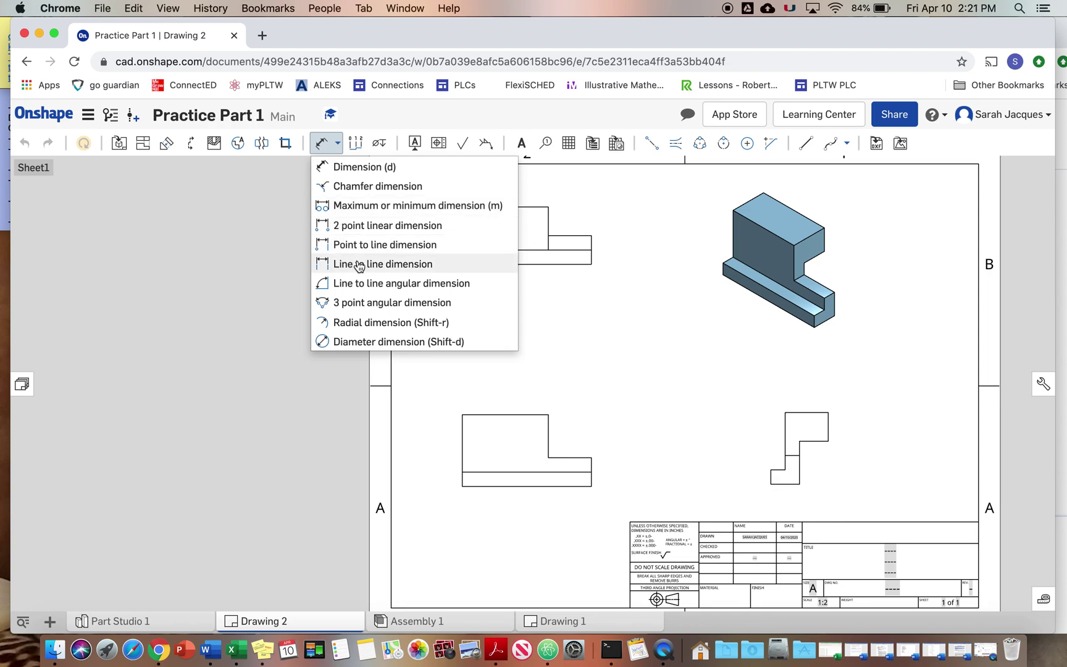
{"action": "left_click", "coordinate": [357, 147]}
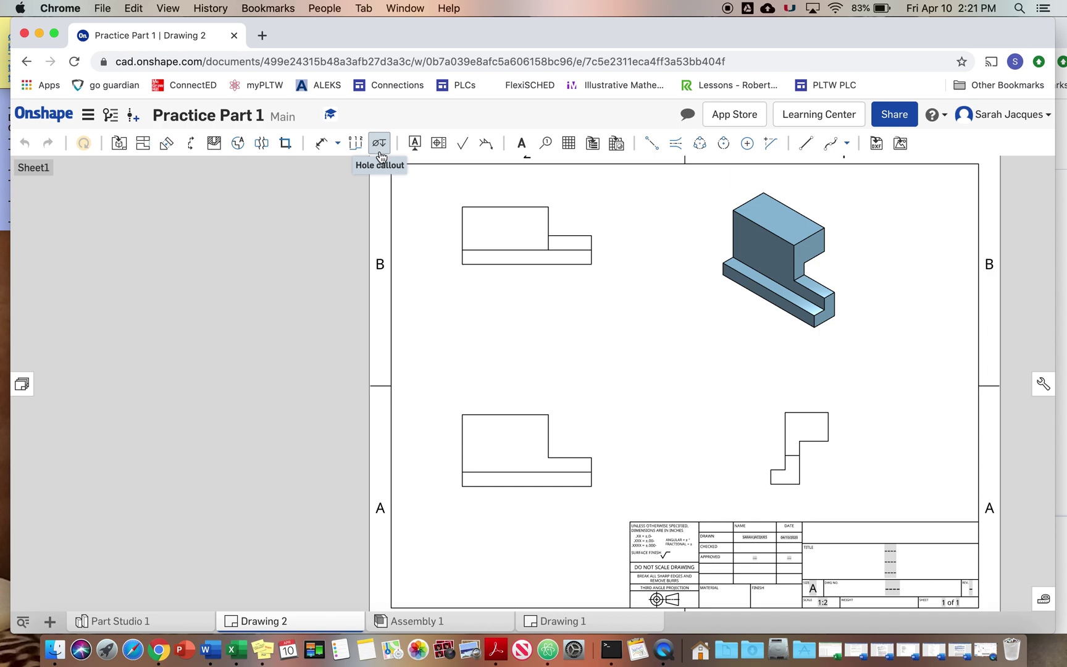
{"action": "left_click", "coordinate": [377, 152]}
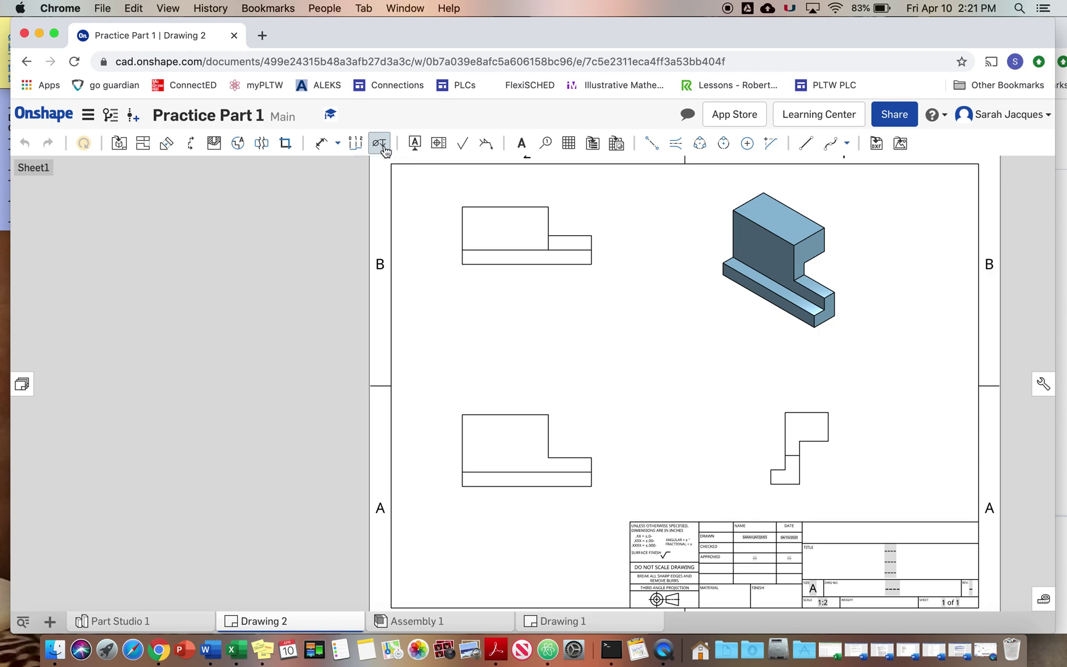
{"action": "left_click", "coordinate": [421, 153]}
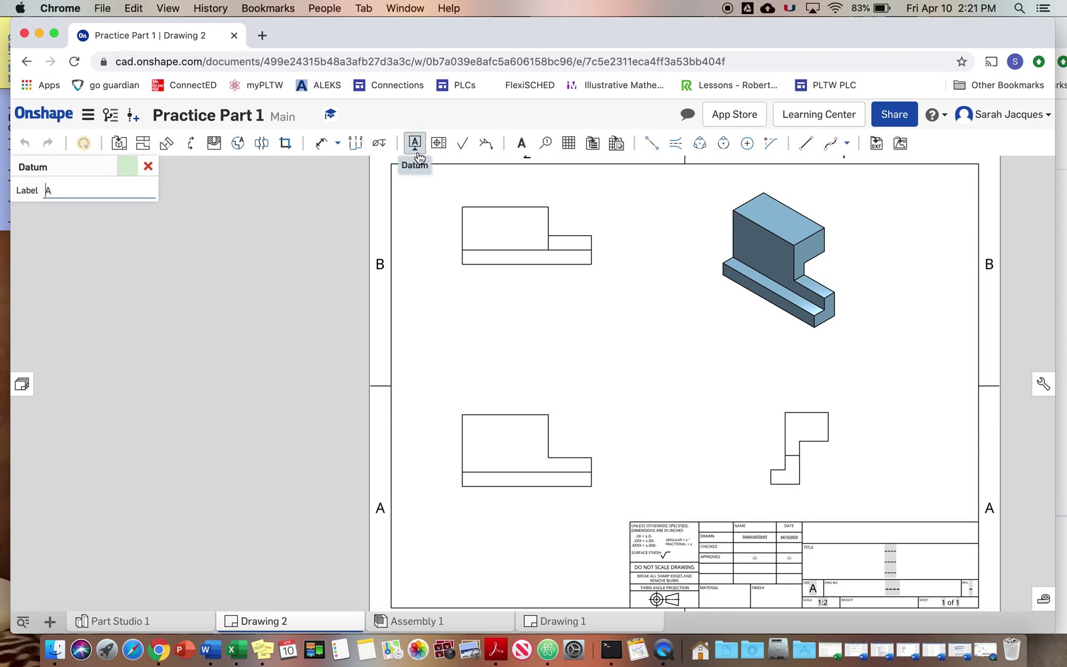
{"action": "left_click", "coordinate": [148, 167]}
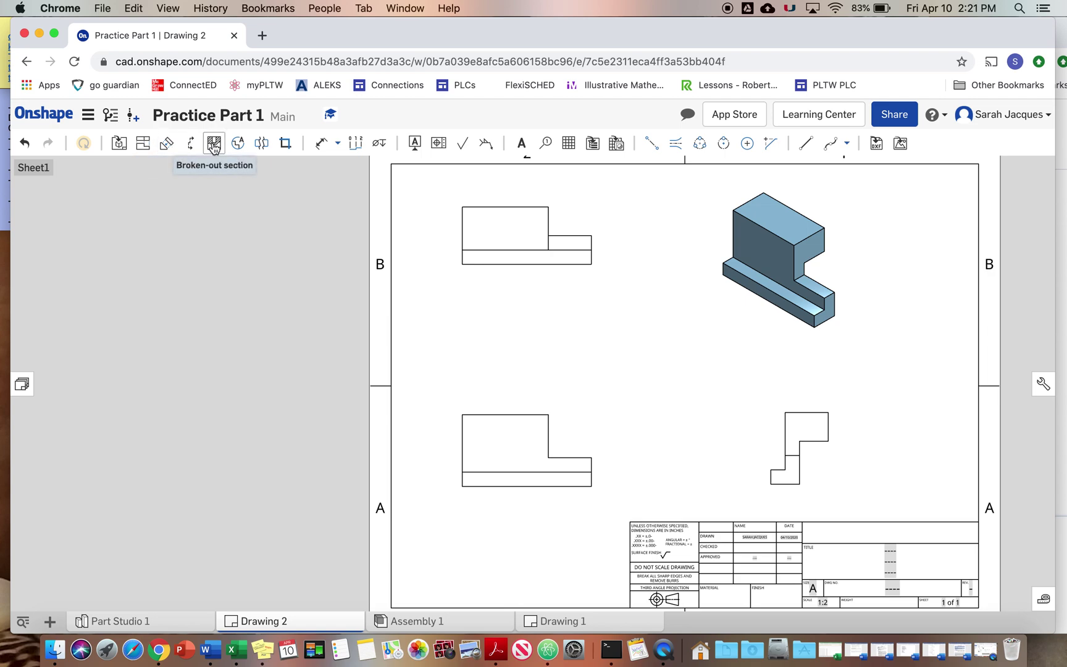
{"action": "mouse_move", "coordinate": [216, 151]}
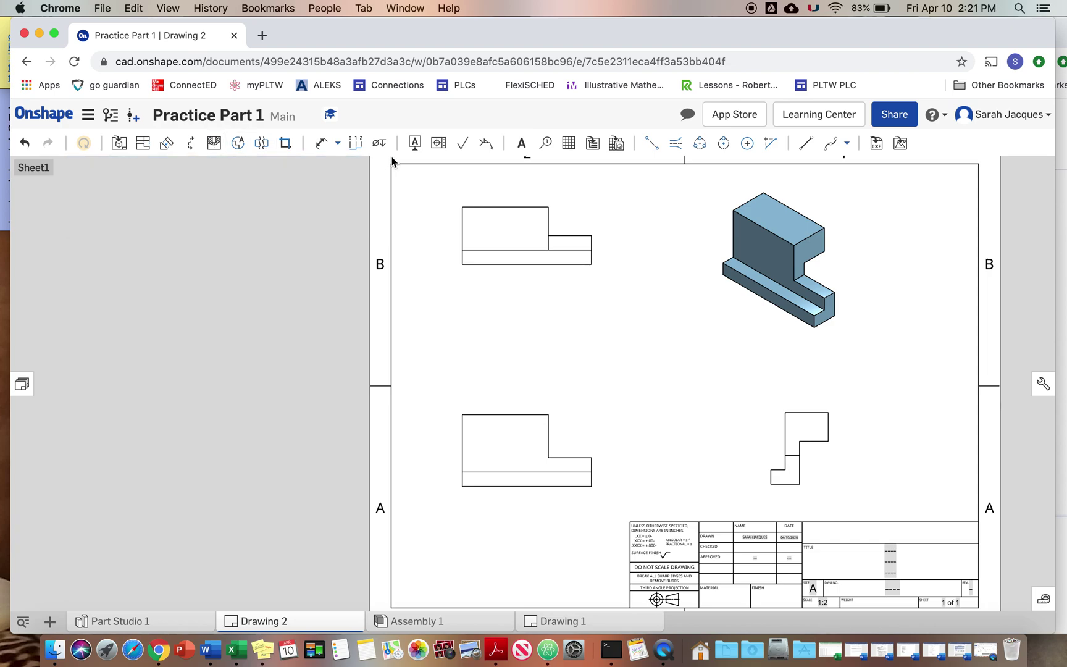
- Dimension the overall length of the front view between its outer vertical edges, placing the dimension above the view
{"action": "left_click", "coordinate": [326, 145]}
{"action": "left_click", "coordinate": [462, 464]}
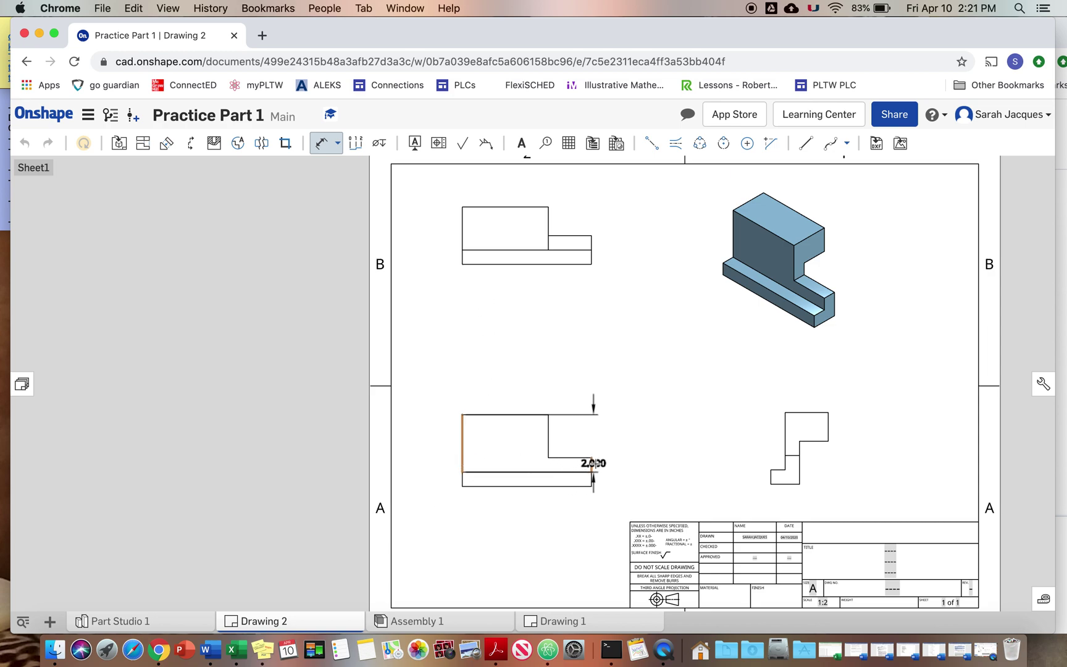
{"action": "left_click", "coordinate": [591, 464]}
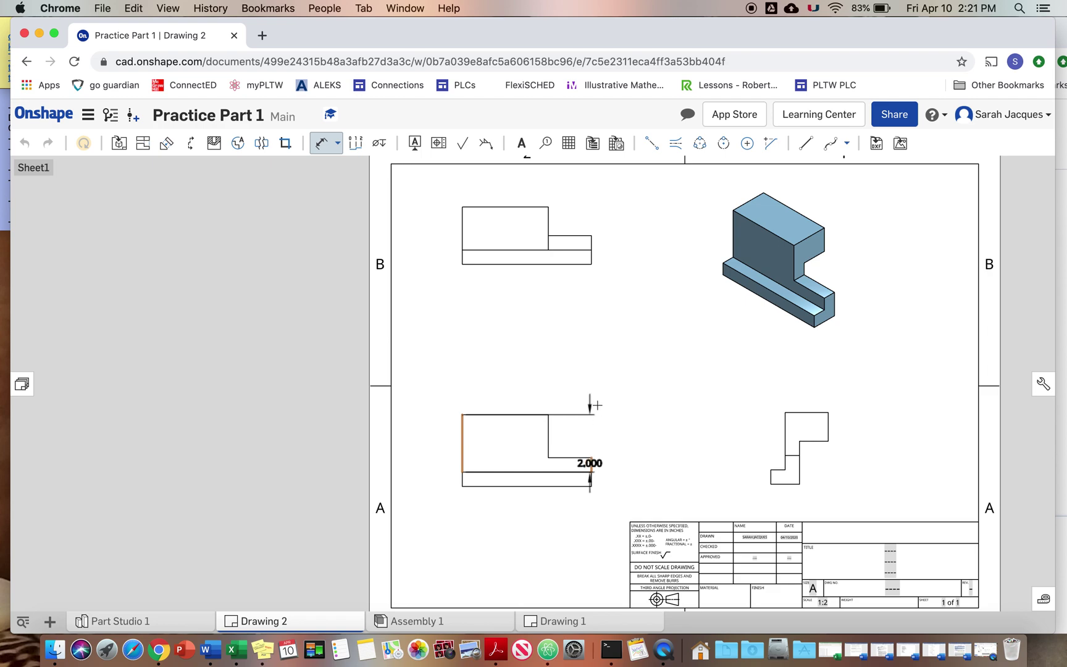
{"action": "left_click", "coordinate": [574, 363]}
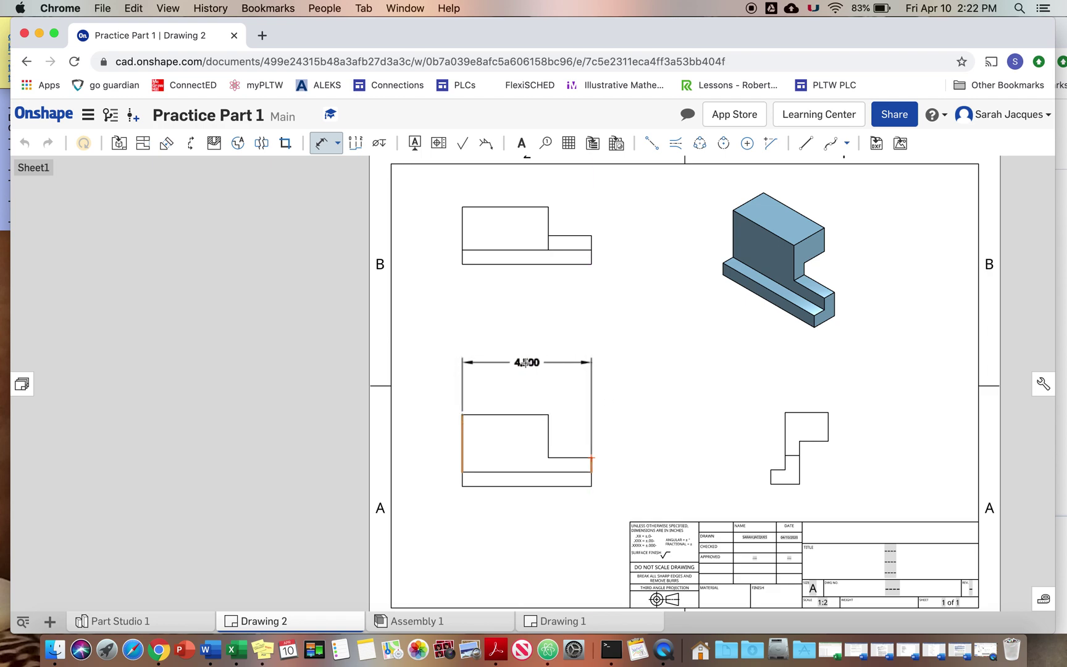
{"action": "left_click", "coordinate": [523, 363]}
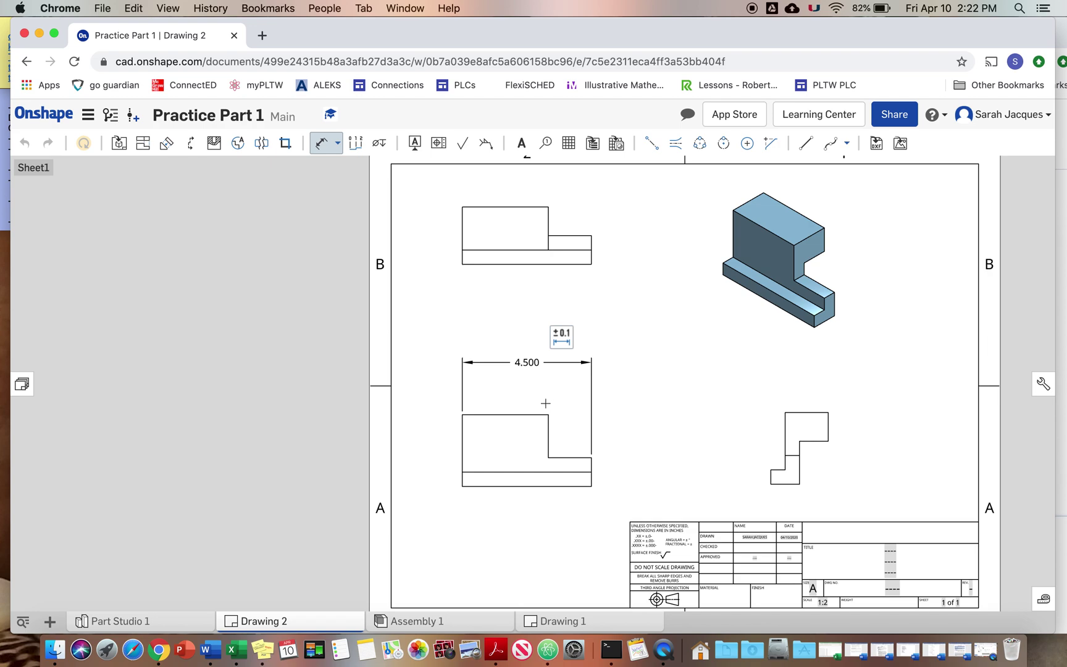
- Dimension the front view's overall height and the top view's overall depth, placing each dimension to the right of its view
{"action": "left_click", "coordinate": [522, 415]}
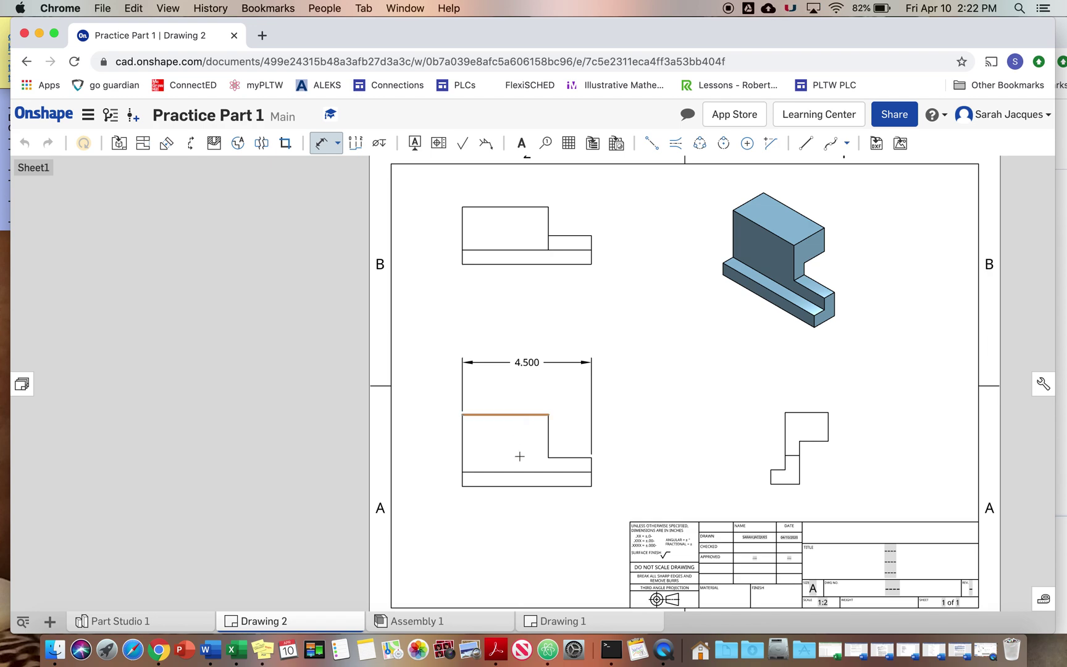
{"action": "left_click", "coordinate": [517, 486]}
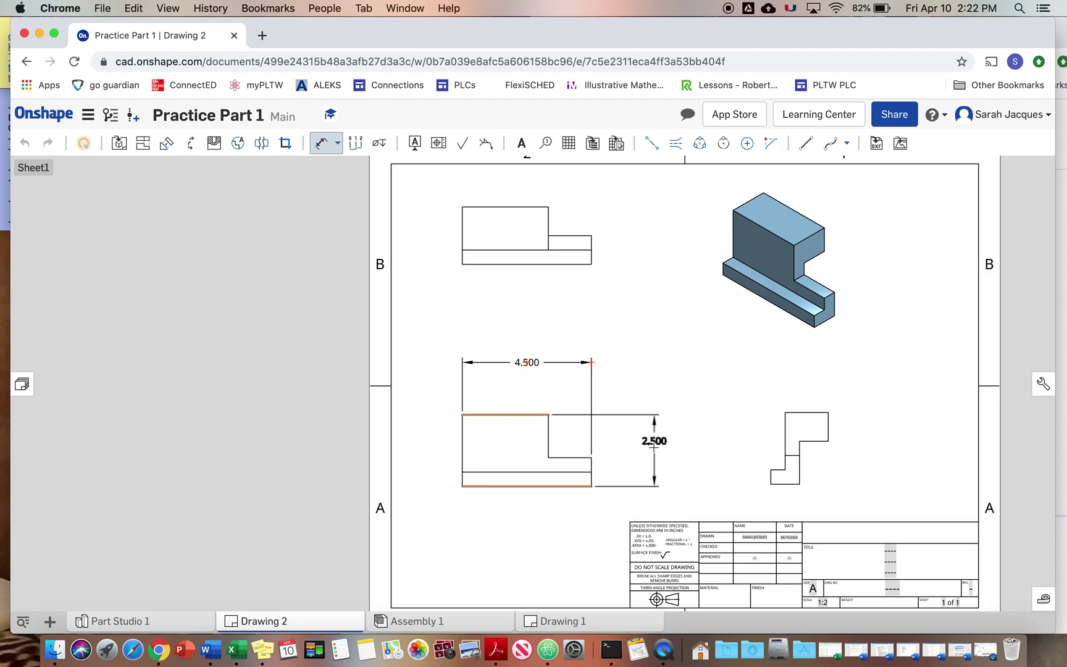
{"action": "left_click", "coordinate": [652, 450]}
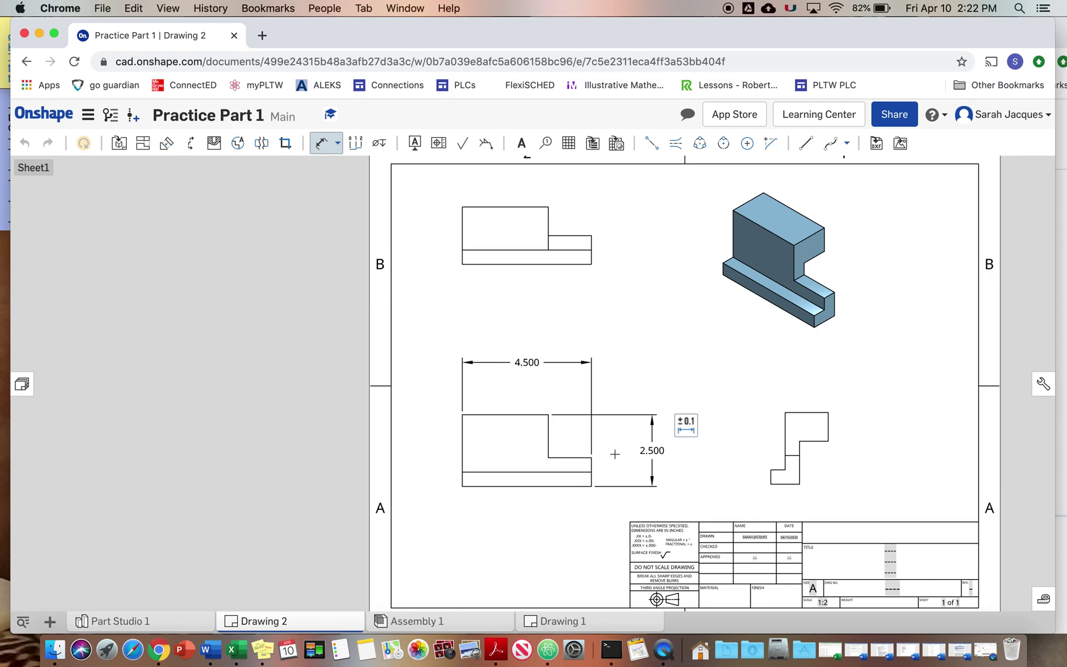
{"action": "left_click", "coordinate": [686, 425]}
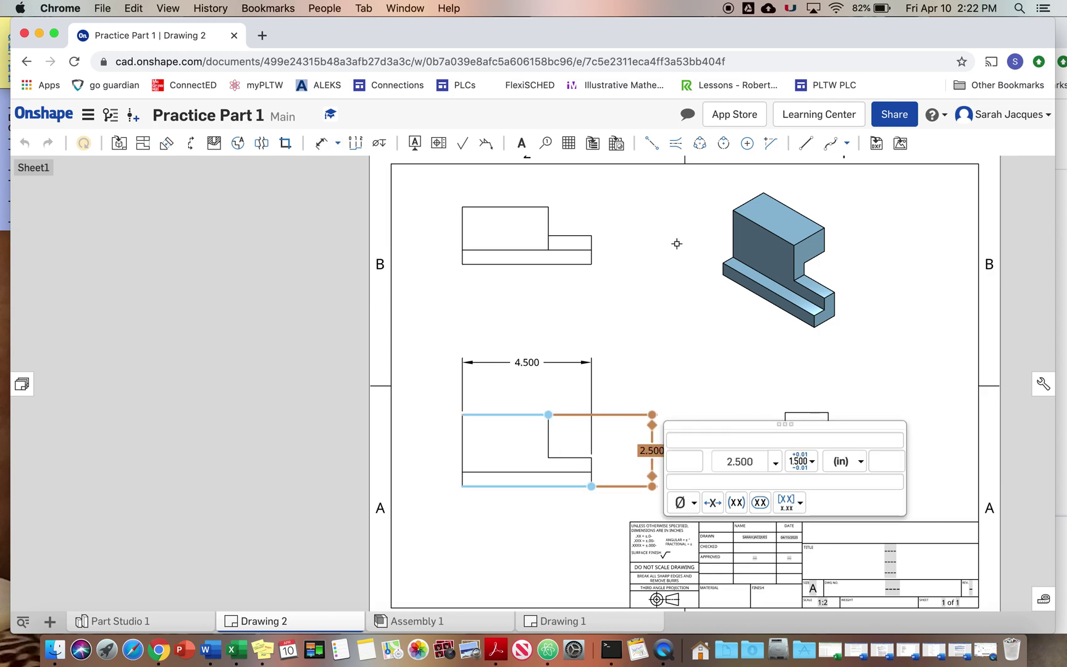
{"action": "left_click", "coordinate": [661, 238]}
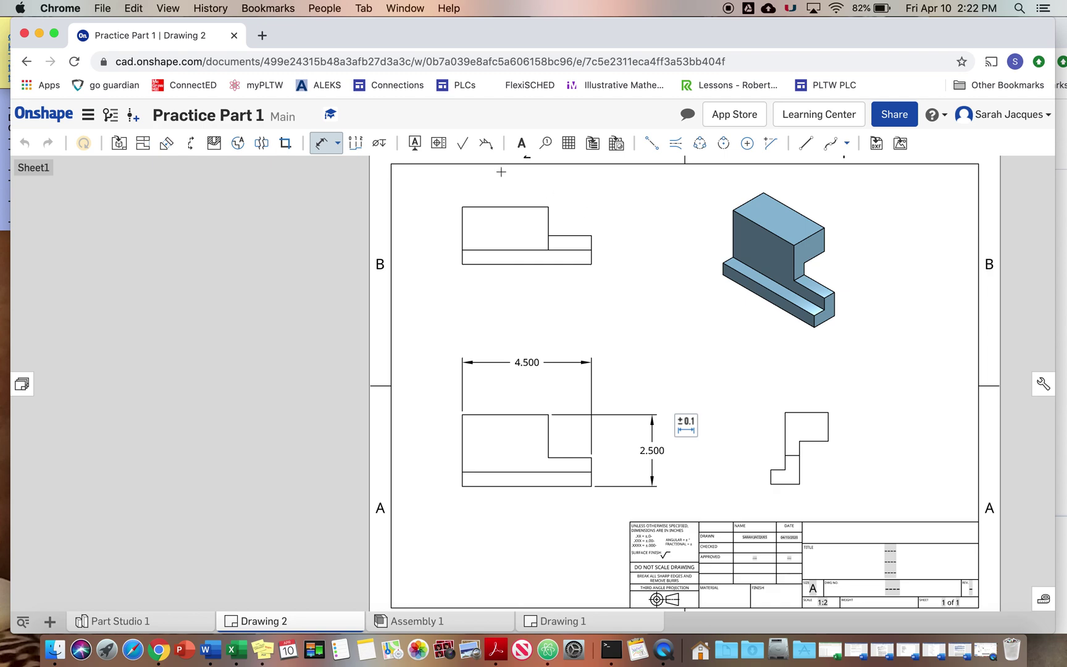
{"action": "left_click", "coordinate": [507, 207]}
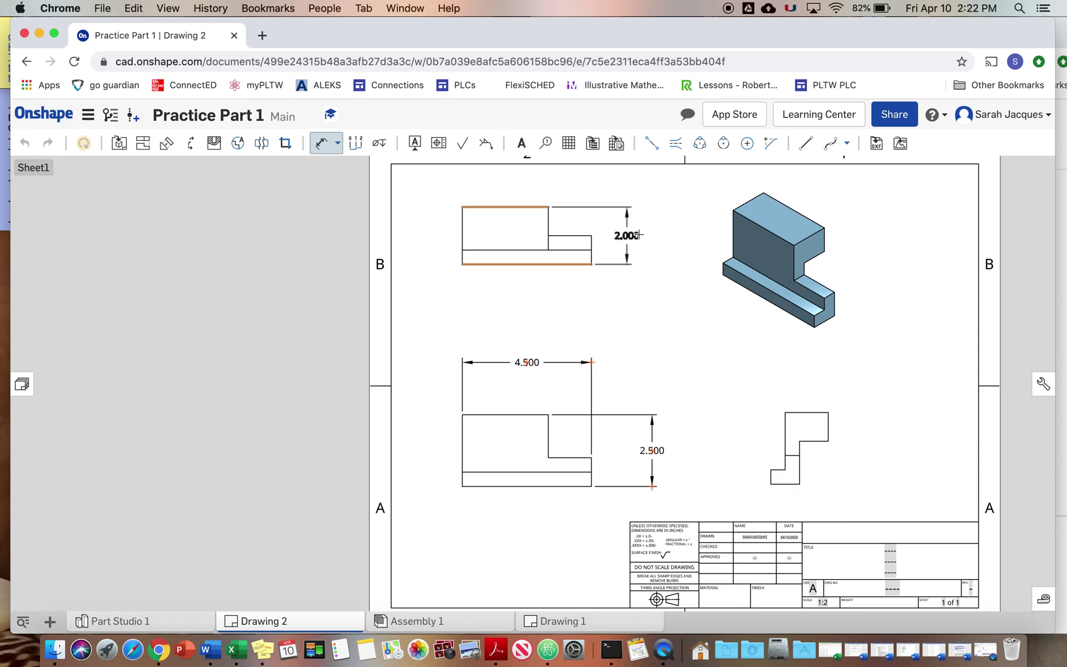
{"action": "left_click", "coordinate": [653, 234]}
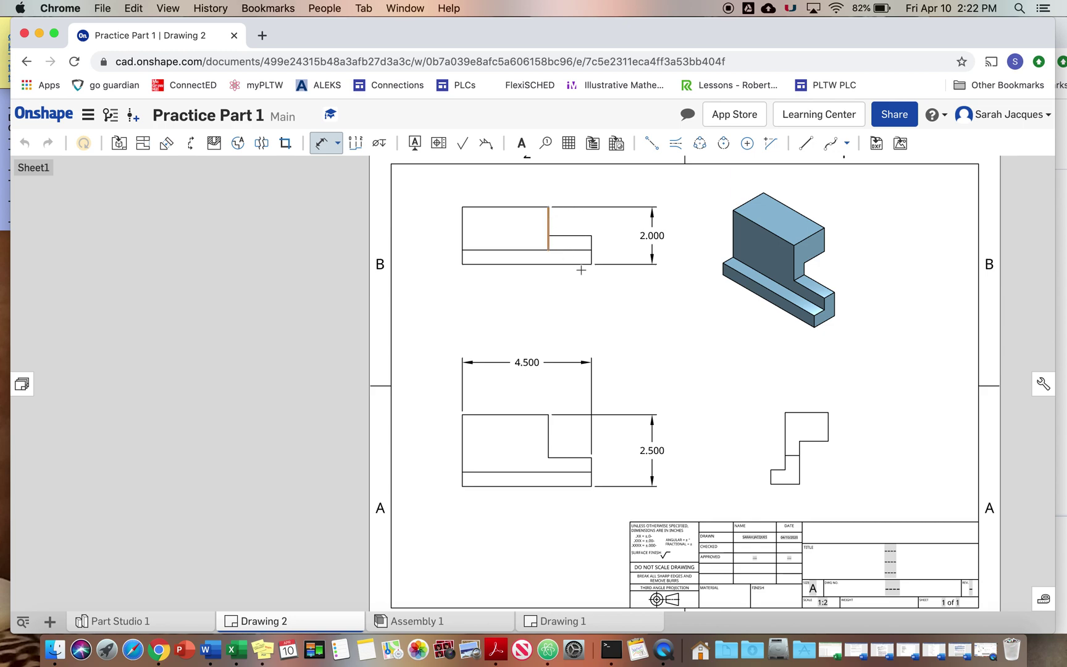
- Dimension the length of the tall block in the front view, placing it between the view and the overall length dimension
{"action": "left_click", "coordinate": [462, 435]}
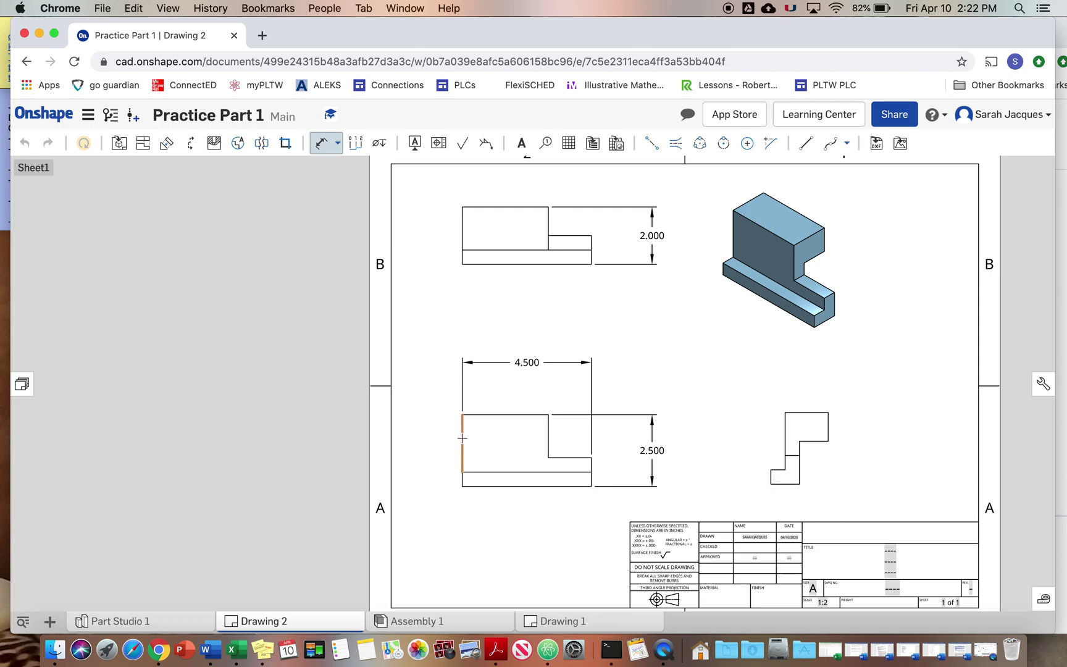
{"action": "left_click", "coordinate": [549, 433]}
{"action": "left_click", "coordinate": [499, 388]}
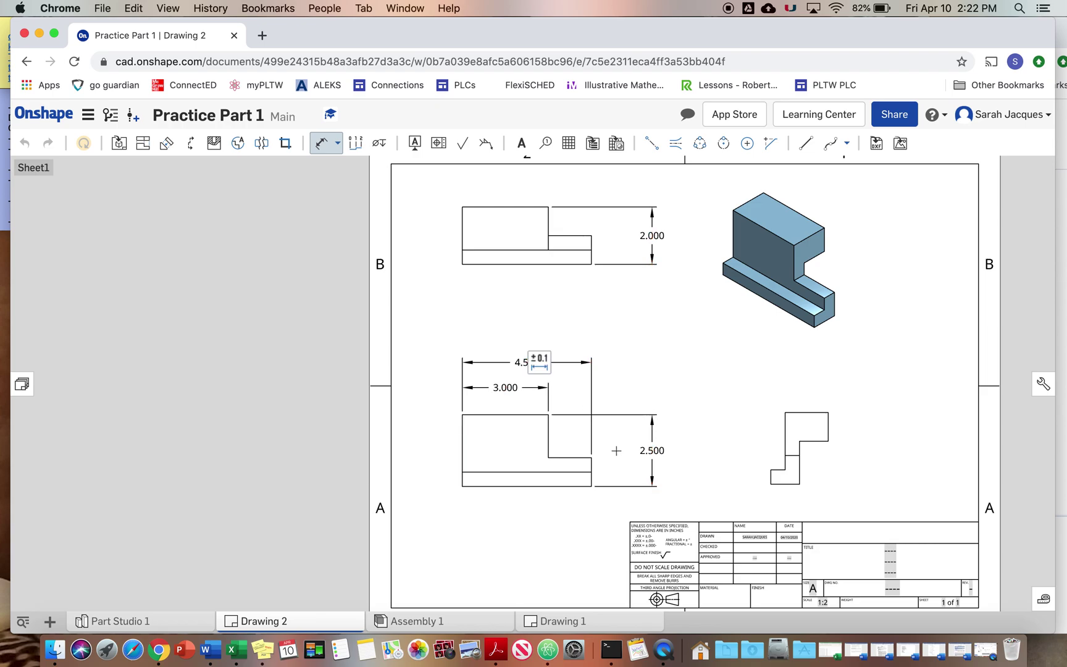
- Dimension the heights of the low step and the bottom ledge from the front view's base edge, placing both inside the overall height dimension
{"action": "left_click", "coordinate": [570, 459]}
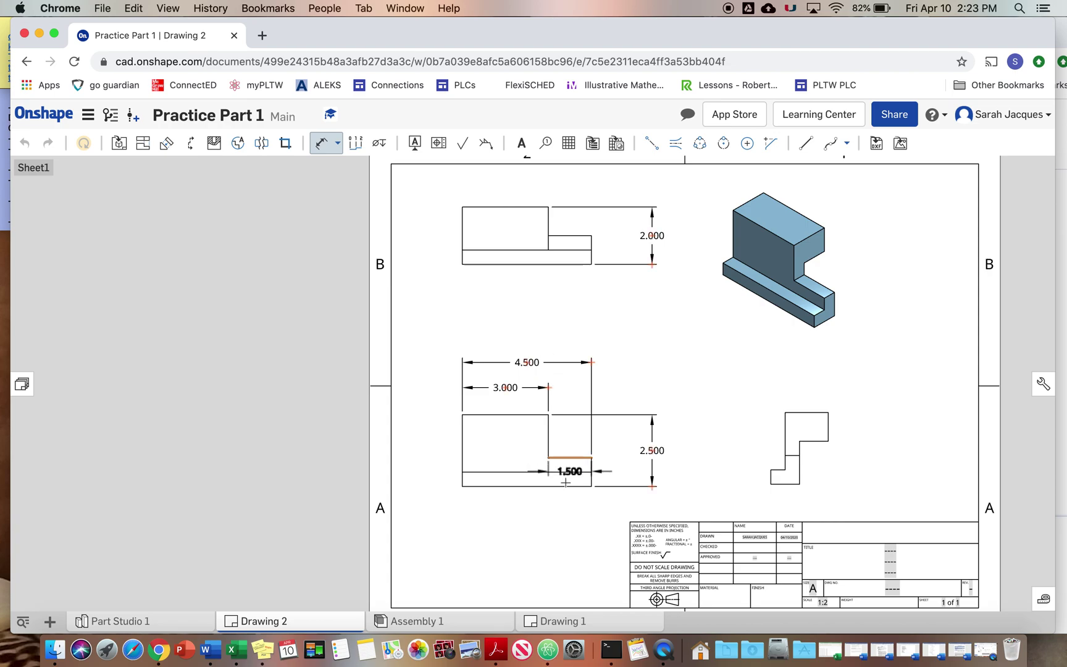
{"action": "left_click", "coordinate": [562, 487]}
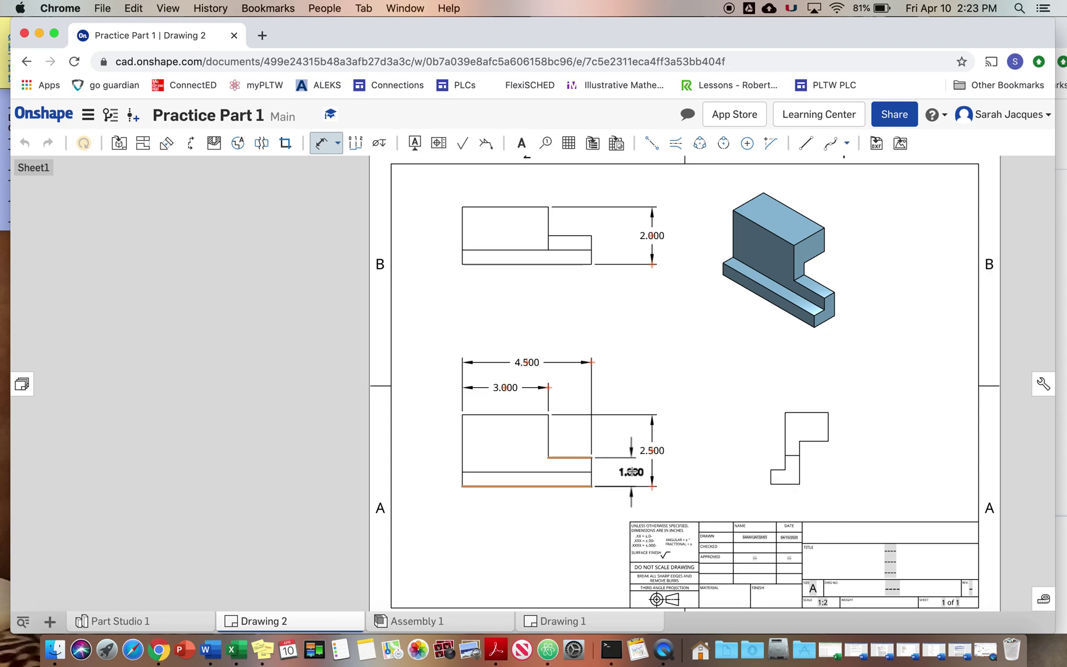
{"action": "left_click", "coordinate": [630, 472]}
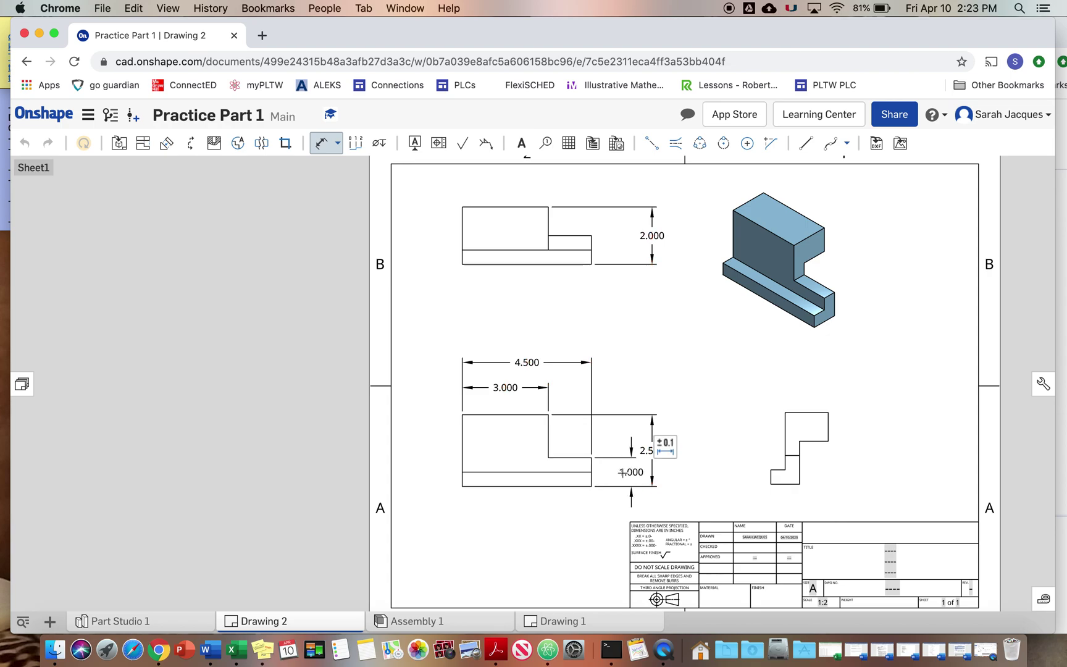
{"action": "left_click", "coordinate": [568, 473]}
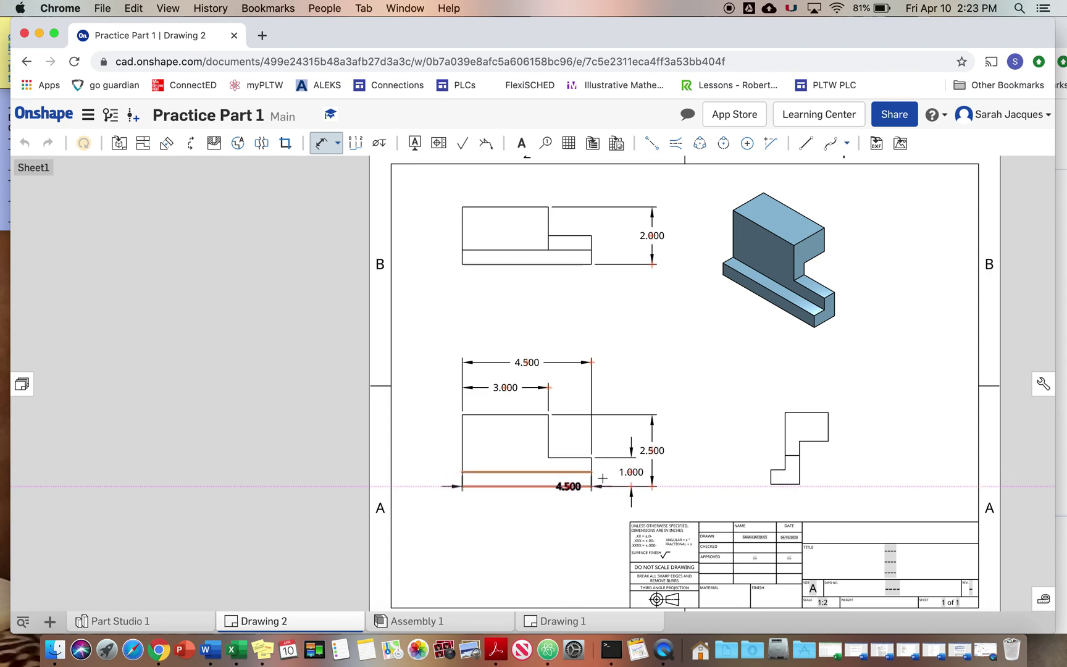
{"action": "left_click", "coordinate": [584, 487]}
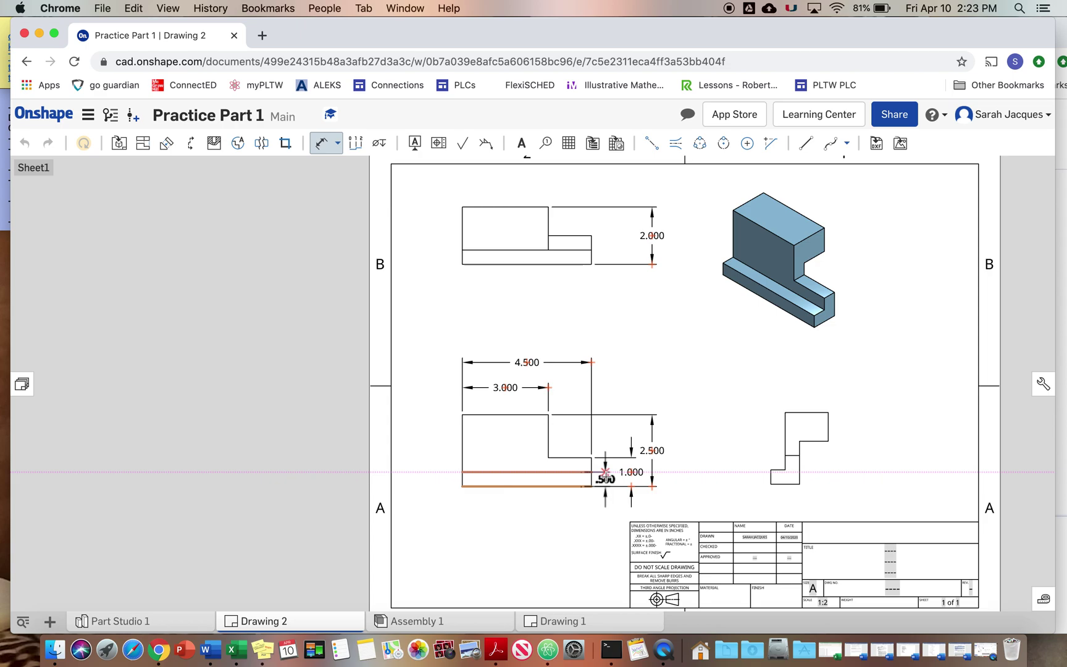
{"action": "left_click", "coordinate": [606, 473]}
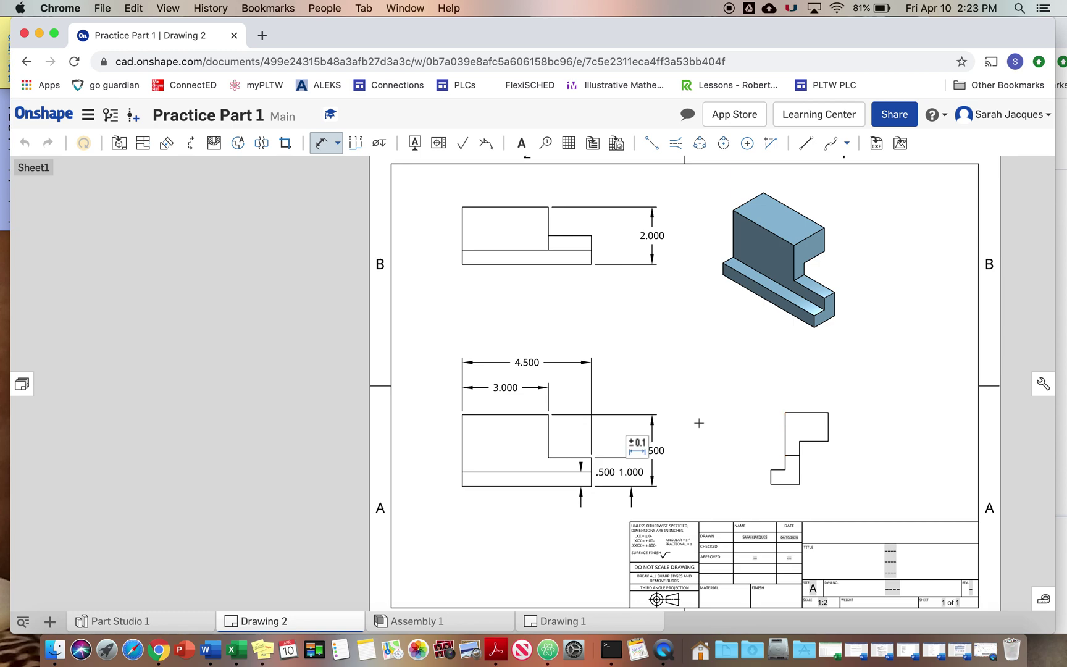
- Move the front view's overall height dimension farther from the view and space out the two smaller height dimensions beside it
{"action": "left_click", "coordinate": [656, 461]}
{"action": "left_click", "coordinate": [694, 432]}
{"action": "left_click", "coordinate": [665, 449]}
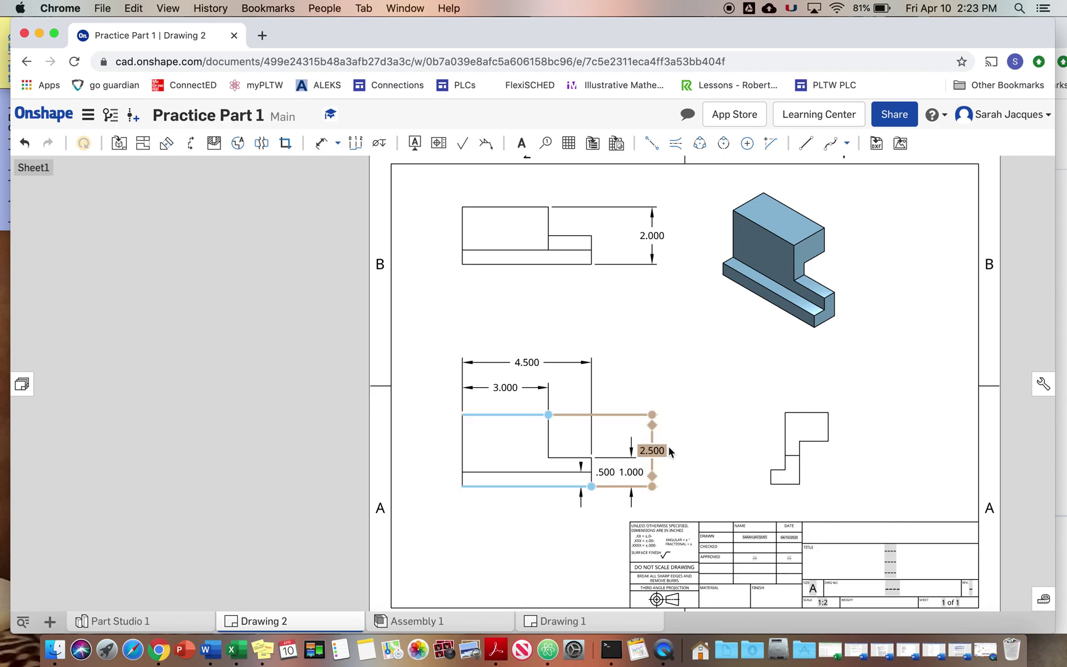
{"action": "left_click", "coordinate": [680, 451]}
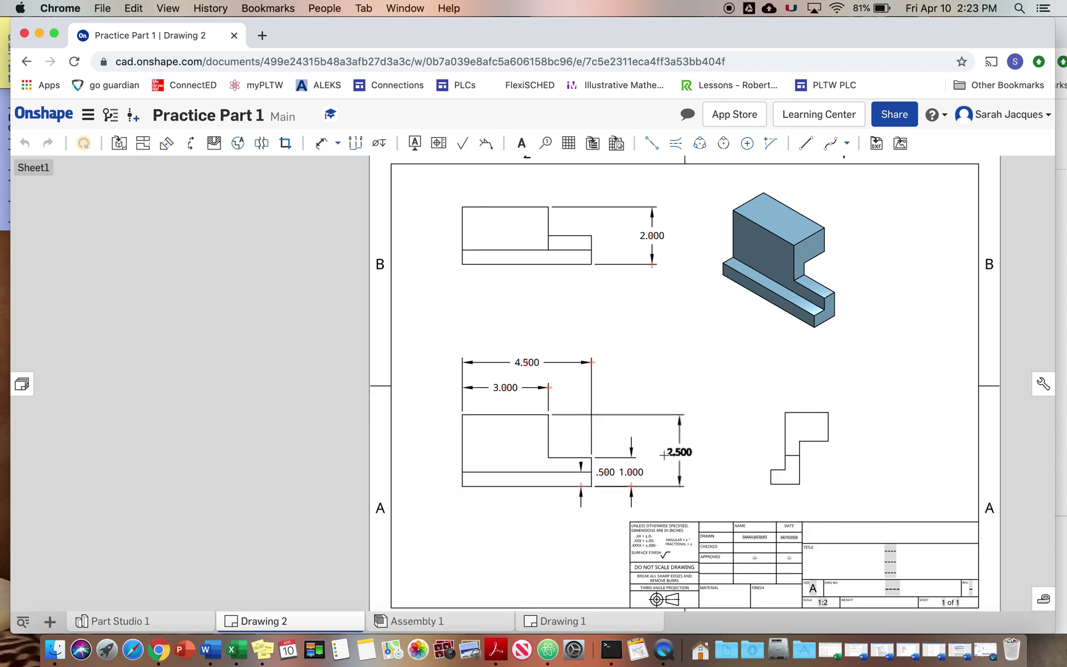
{"action": "mouse_move", "coordinate": [642, 472]}
{"action": "left_mouse_down"}
{"action": "mouse_move", "coordinate": [657, 472]}
{"action": "mouse_move", "coordinate": [620, 465]}
{"action": "mouse_move", "coordinate": [633, 462]}
{"action": "left_mouse_up"}
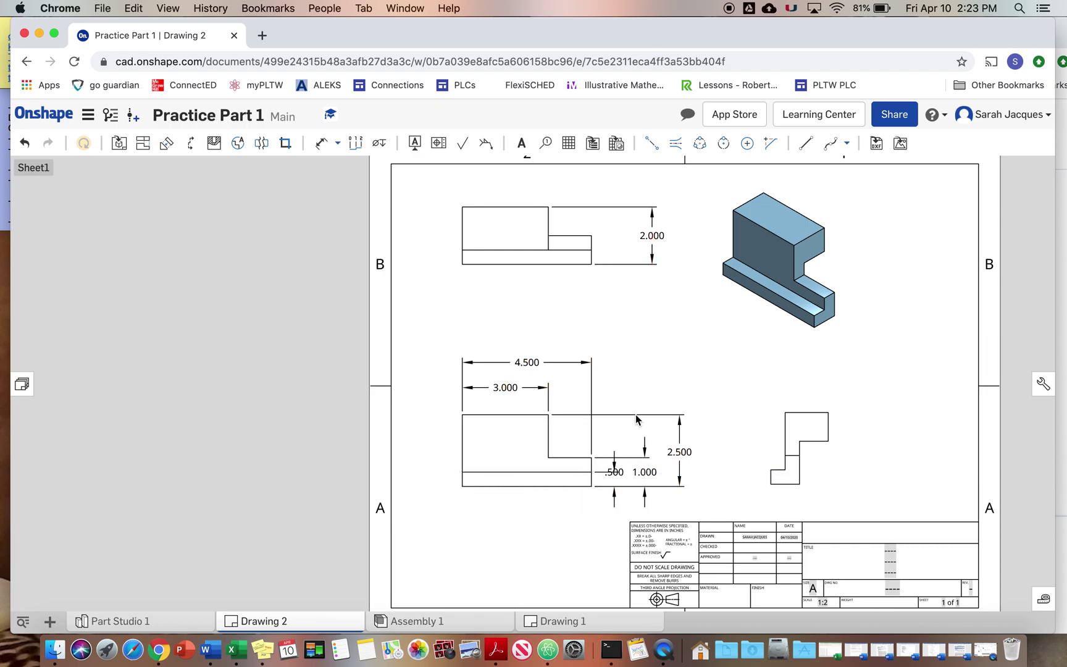
{"action": "left_click", "coordinate": [620, 471]}
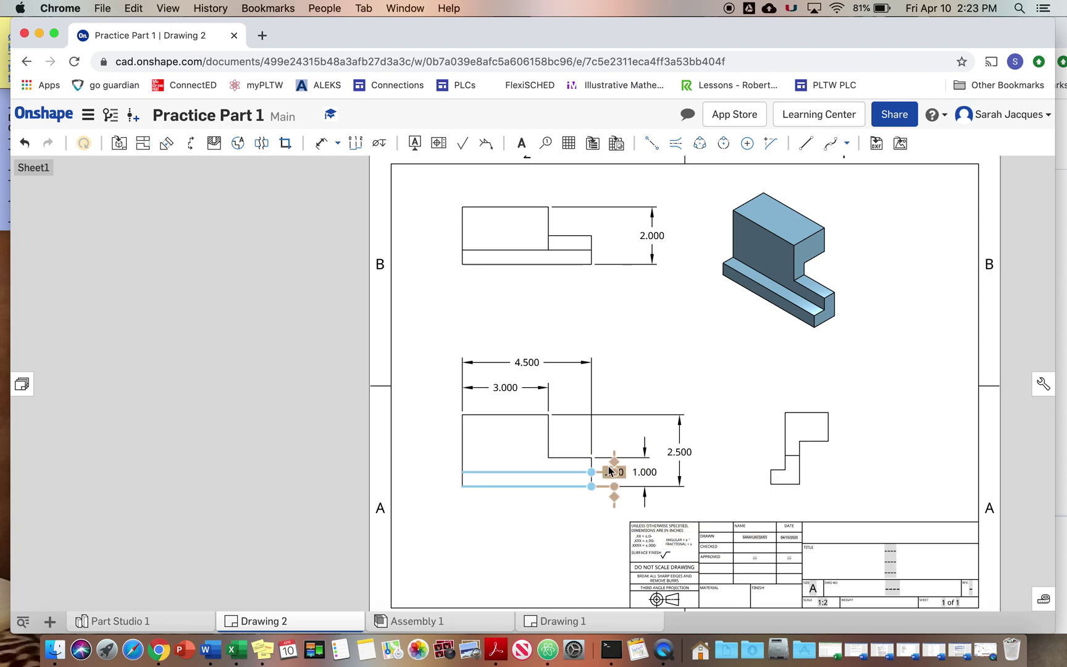
{"action": "left_click", "coordinate": [606, 304]}
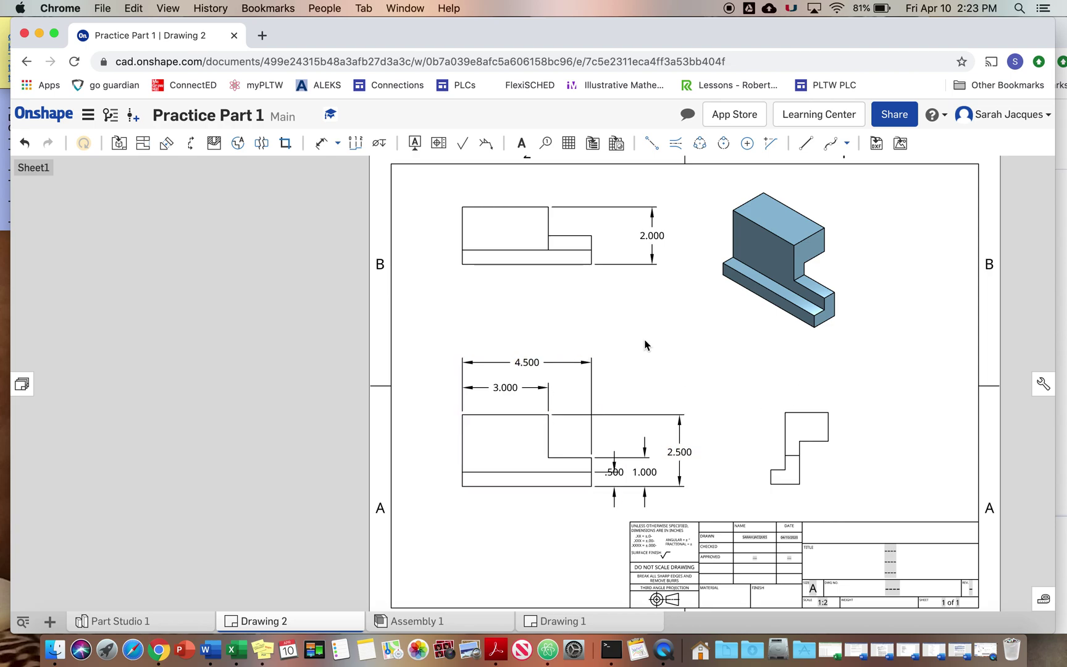
{"action": "left_click", "coordinate": [611, 451]}
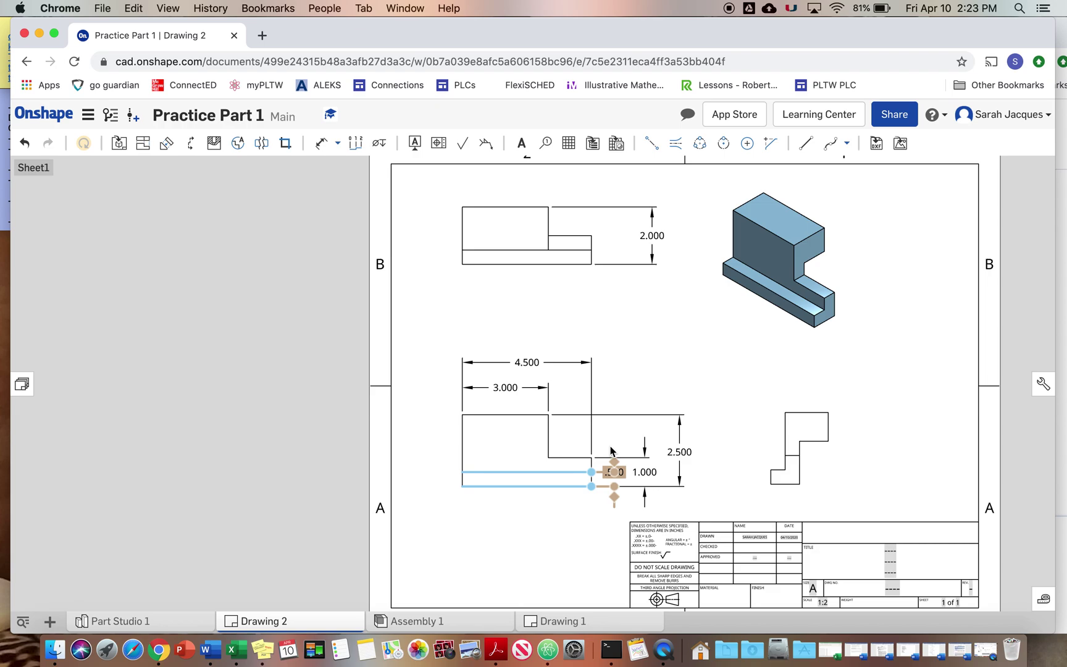
{"action": "left_click", "coordinate": [611, 451]}
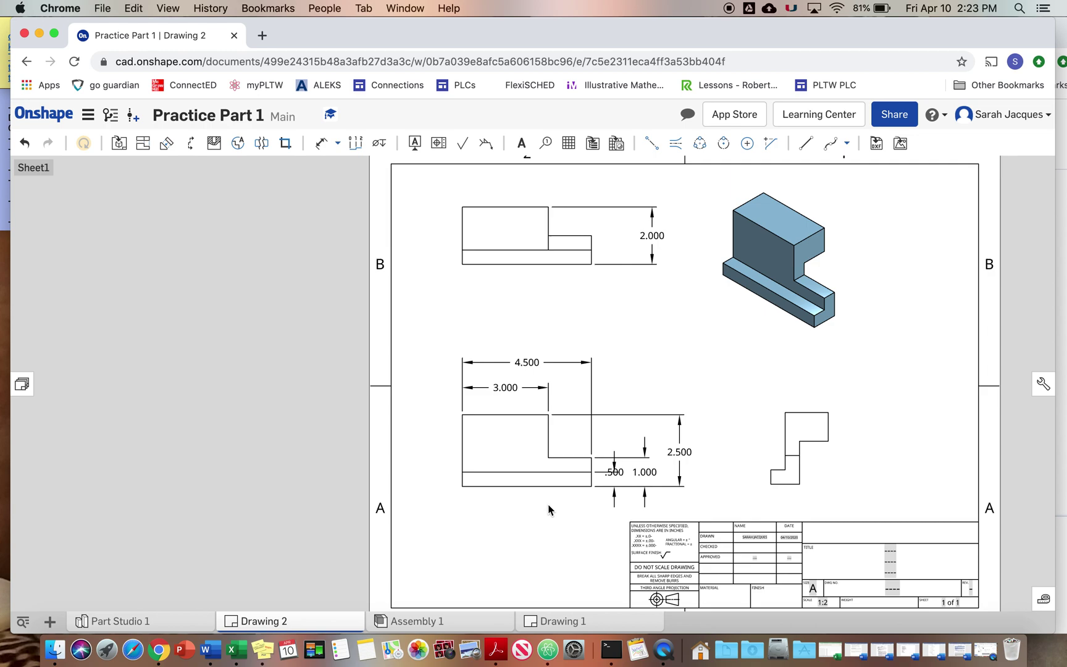
{"action": "left_click", "coordinate": [614, 472]}
{"action": "left_click", "coordinate": [603, 433]}
- Dimension the depth of the narrow front strip in the top view, placing it just right of the view
{"action": "left_click", "coordinate": [322, 142]}
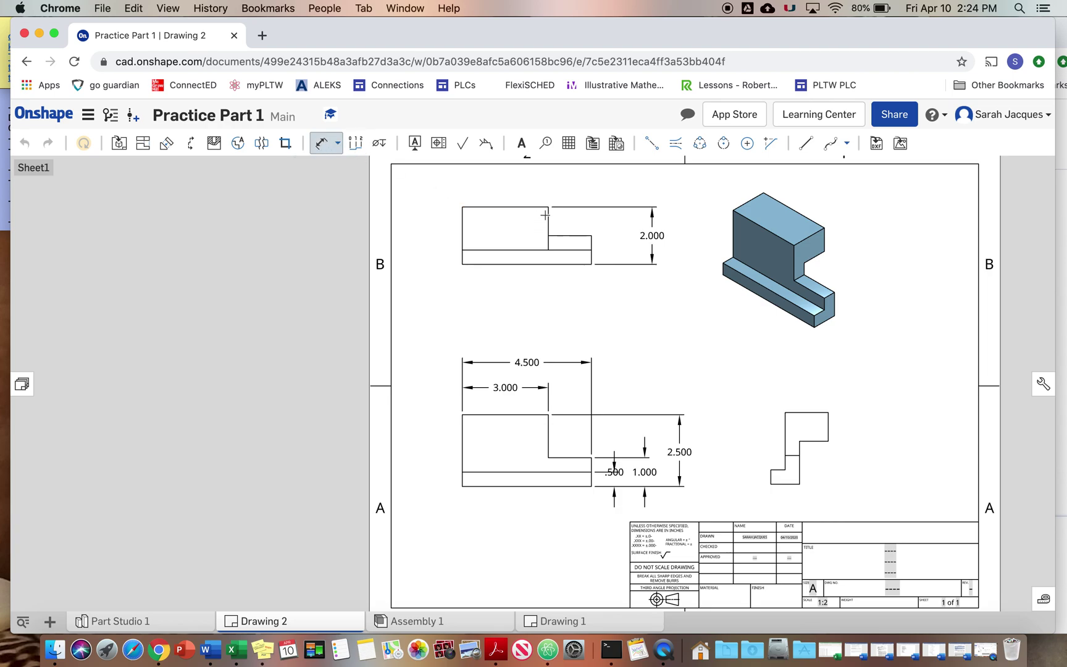
{"action": "left_click", "coordinate": [571, 256]}
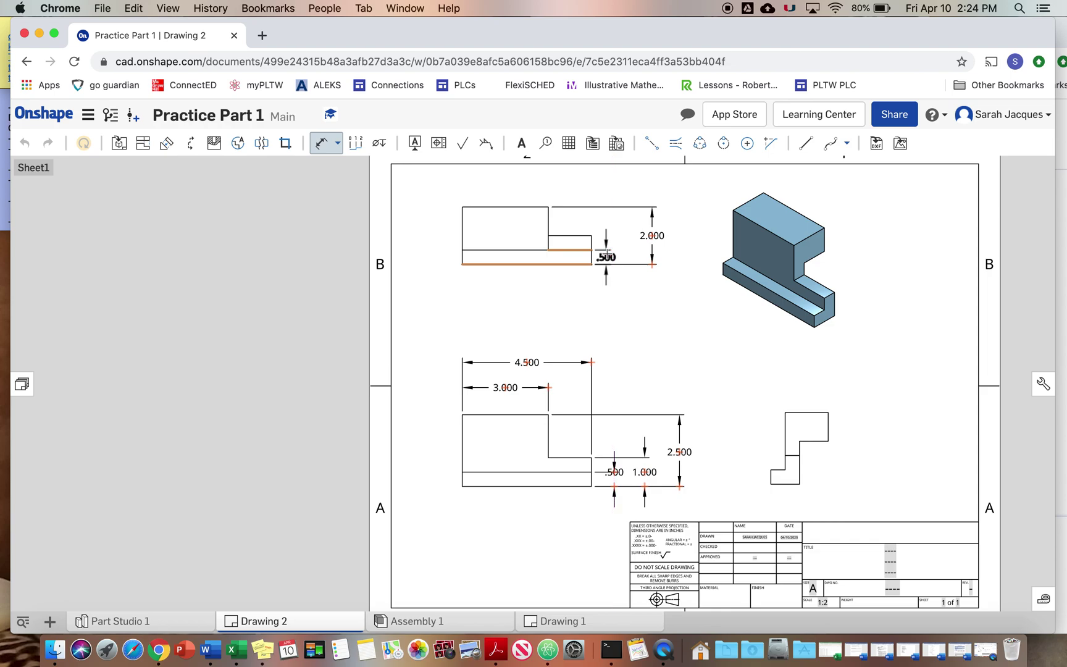
{"action": "left_click", "coordinate": [606, 256]}
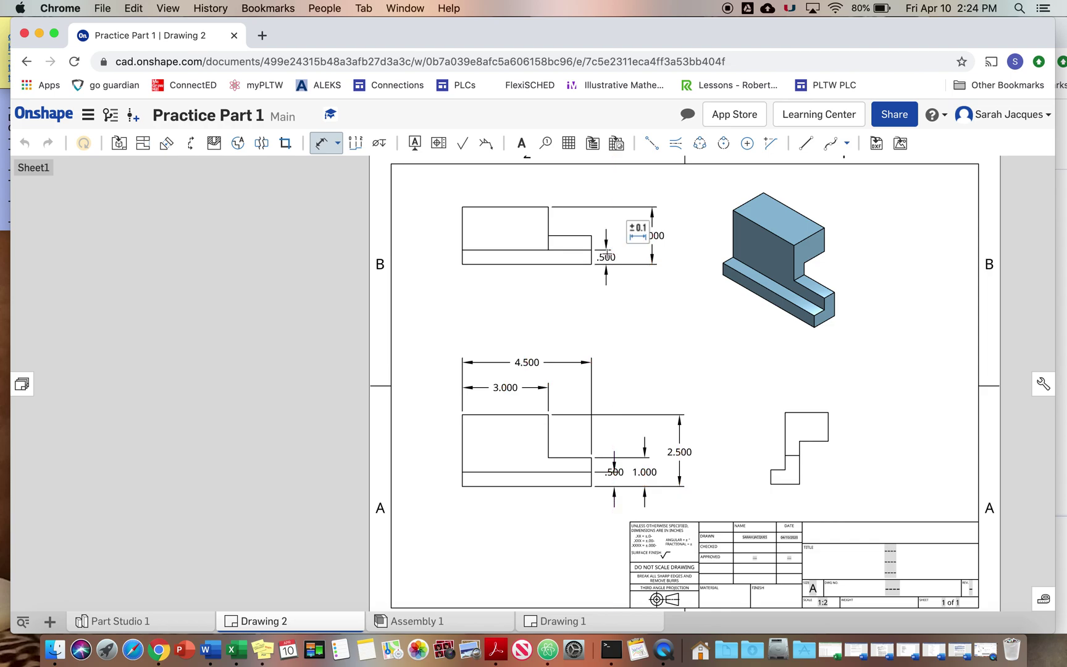
- Dimension the top view's depth from its bottom edge to the low step's upper edge, inside the overall depth dimension
{"action": "left_click", "coordinate": [572, 261]}
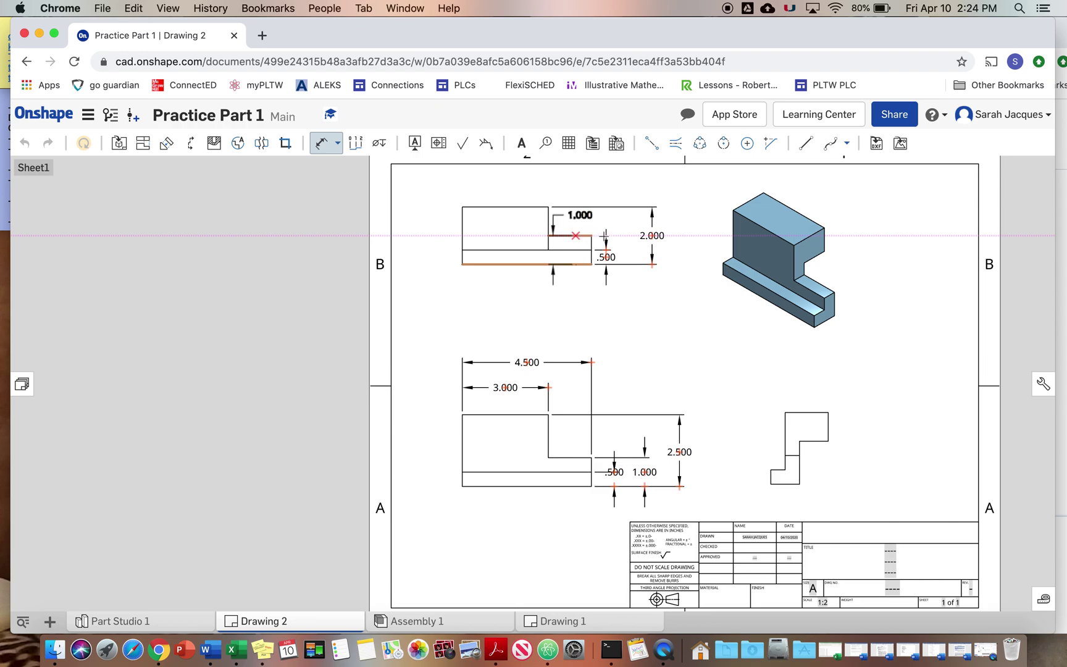
{"action": "left_click", "coordinate": [587, 236]}
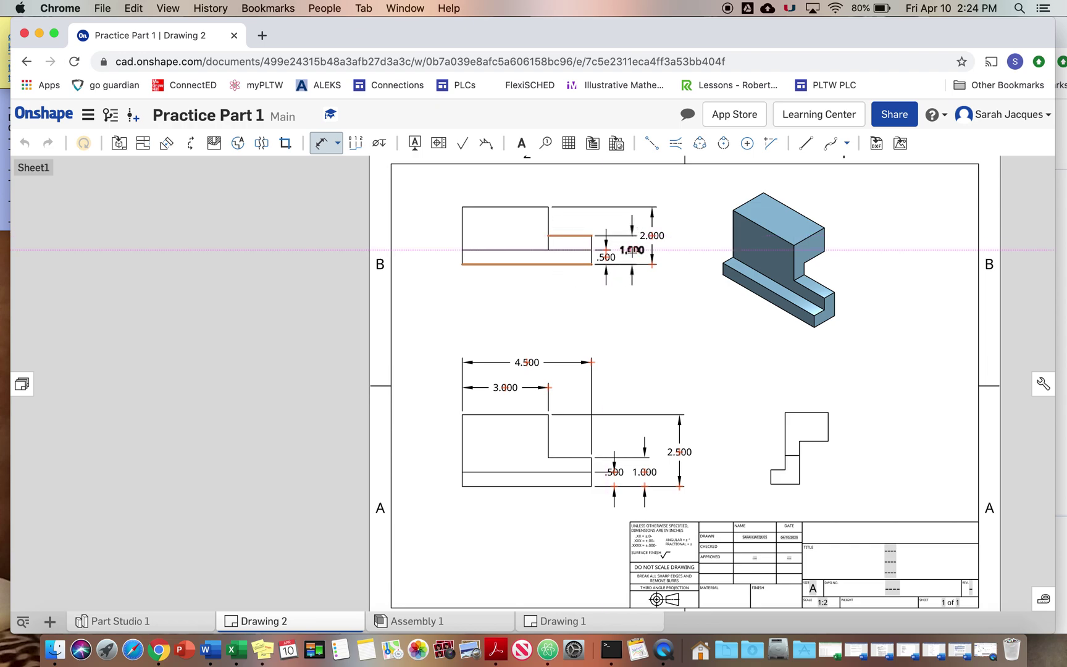
{"action": "left_click", "coordinate": [629, 250]}
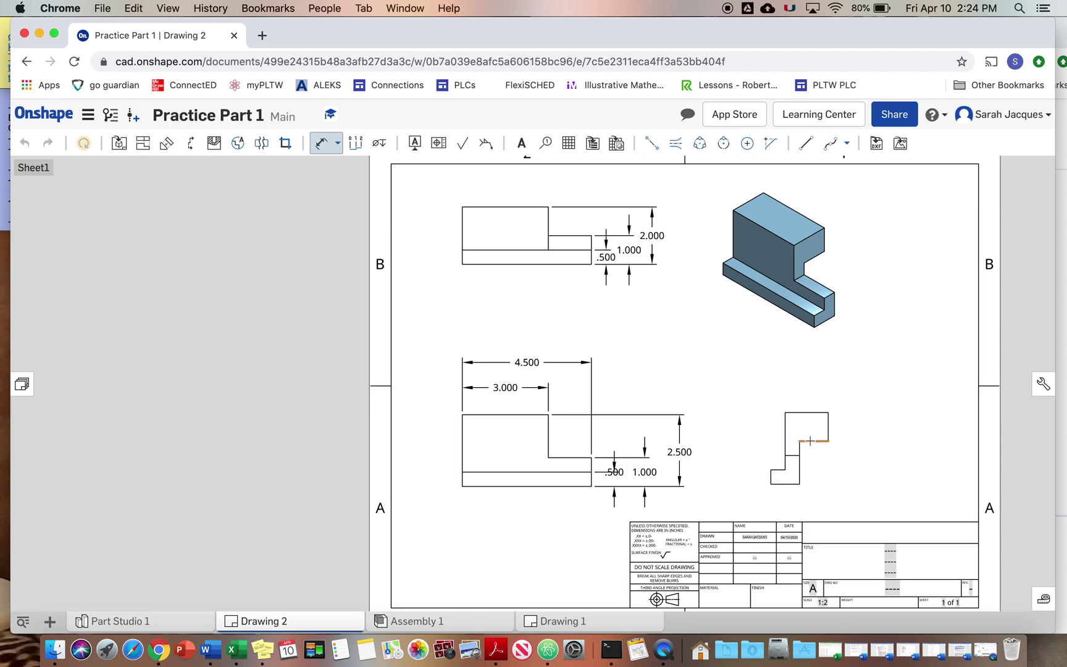
{"action": "left_click", "coordinate": [629, 249]}
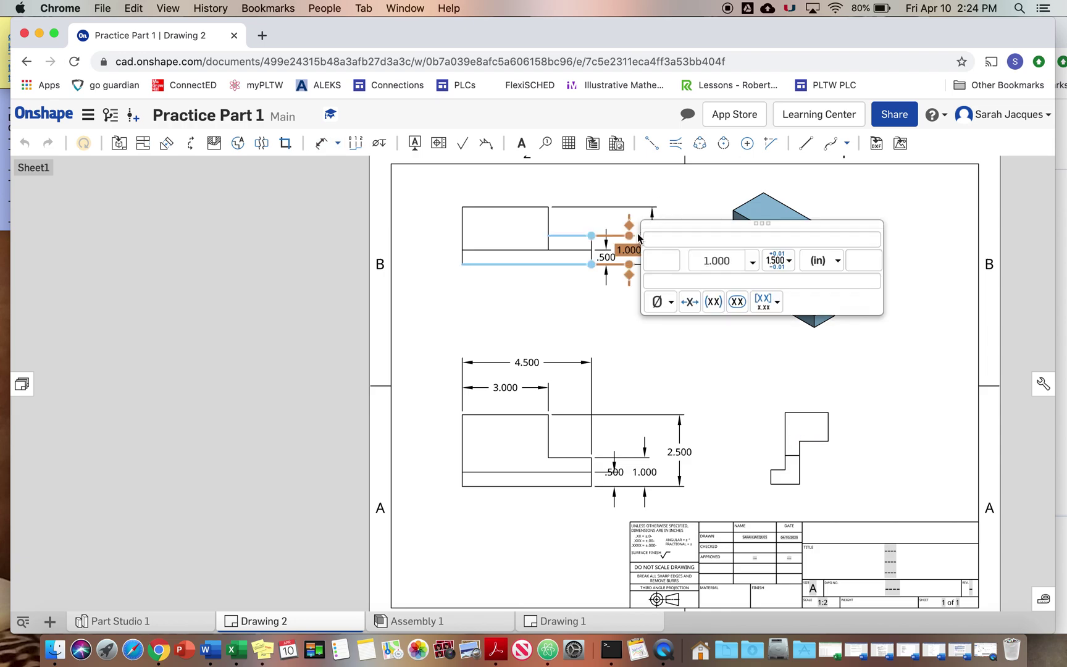
{"action": "left_click", "coordinate": [458, 288]}
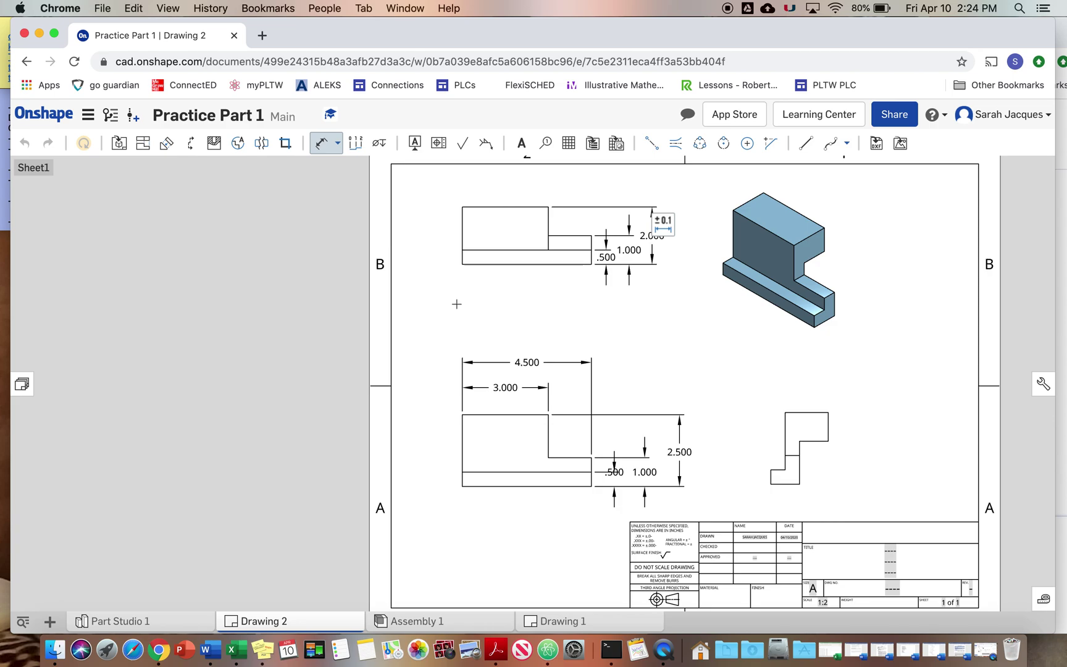